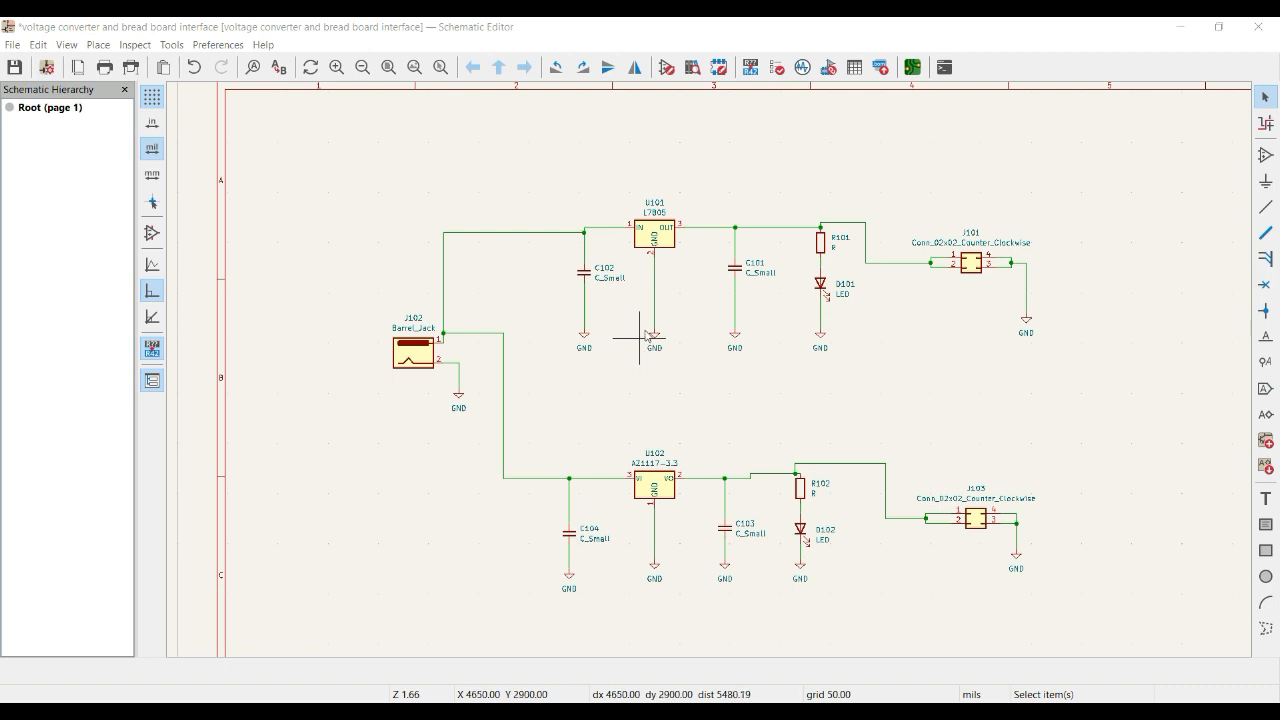
Inspect the reference designators of the four capacitors and the two LED series resistors in both regulator circuits.
{"action": "left_click", "coordinate": [585, 278]}
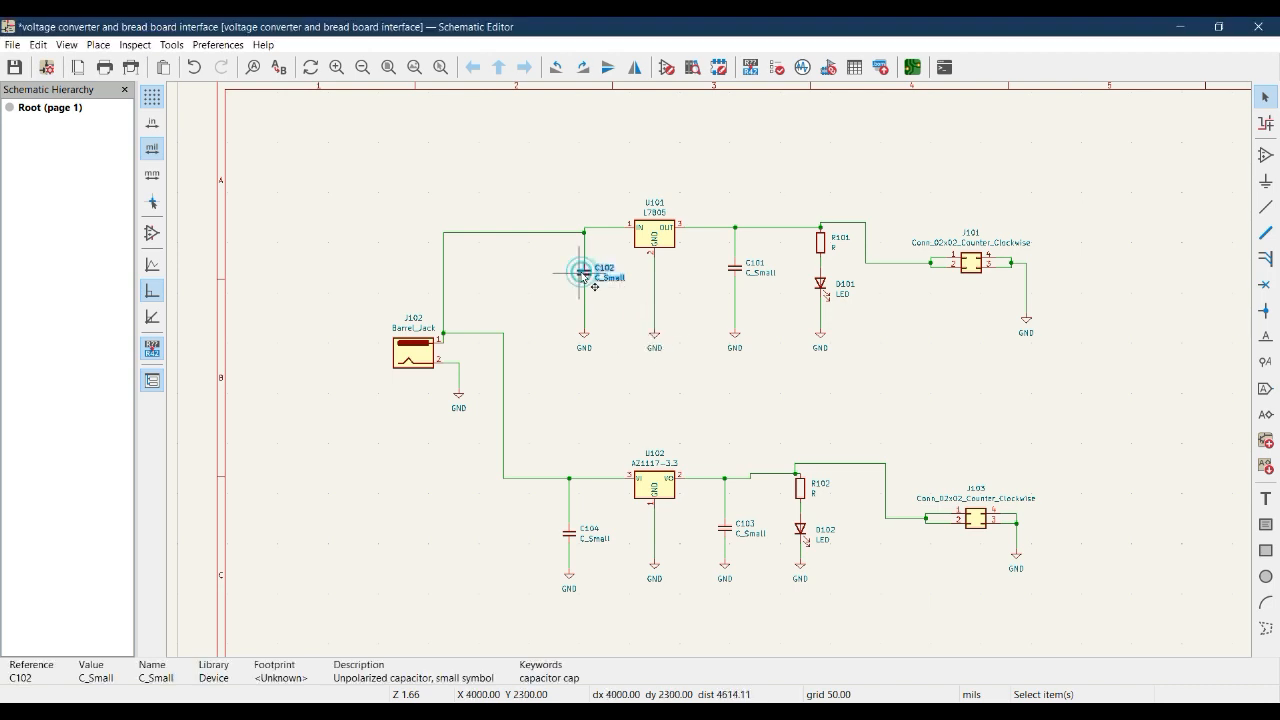
{"action": "left_click", "coordinate": [737, 278]}
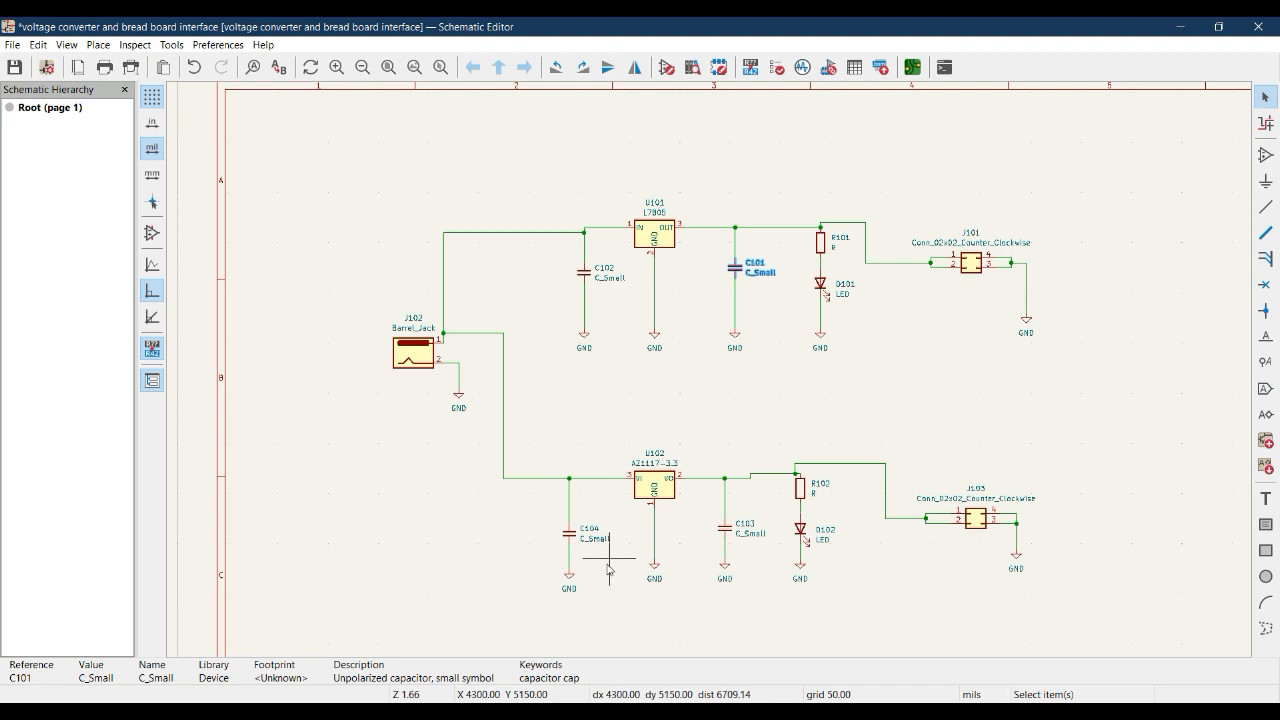
{"action": "left_click", "coordinate": [570, 533]}
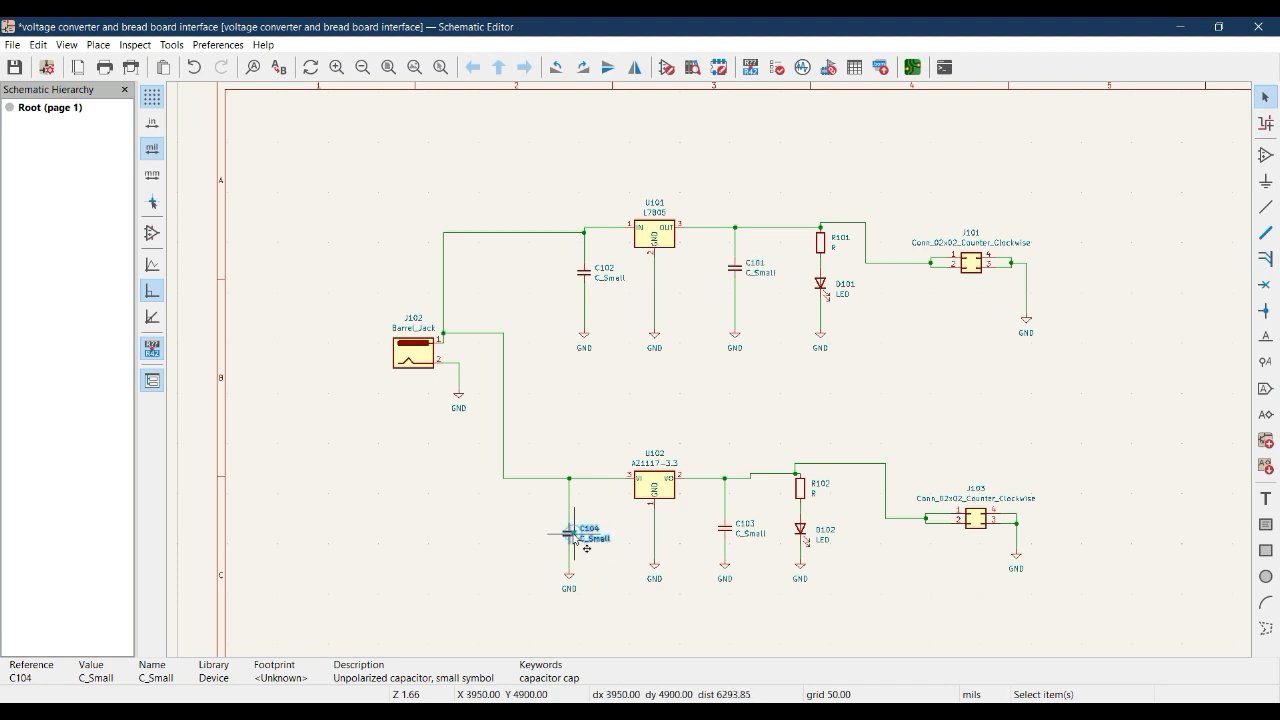
{"action": "left_click", "coordinate": [728, 531]}
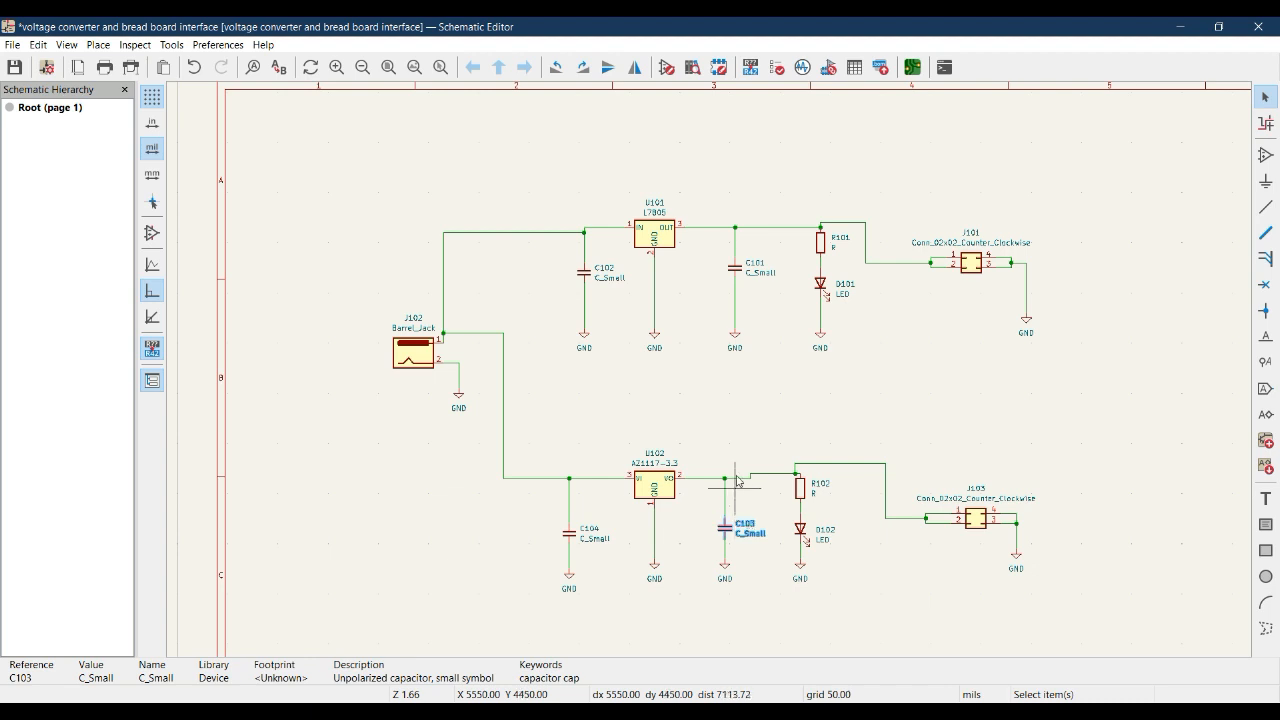
{"action": "left_click", "coordinate": [822, 243]}
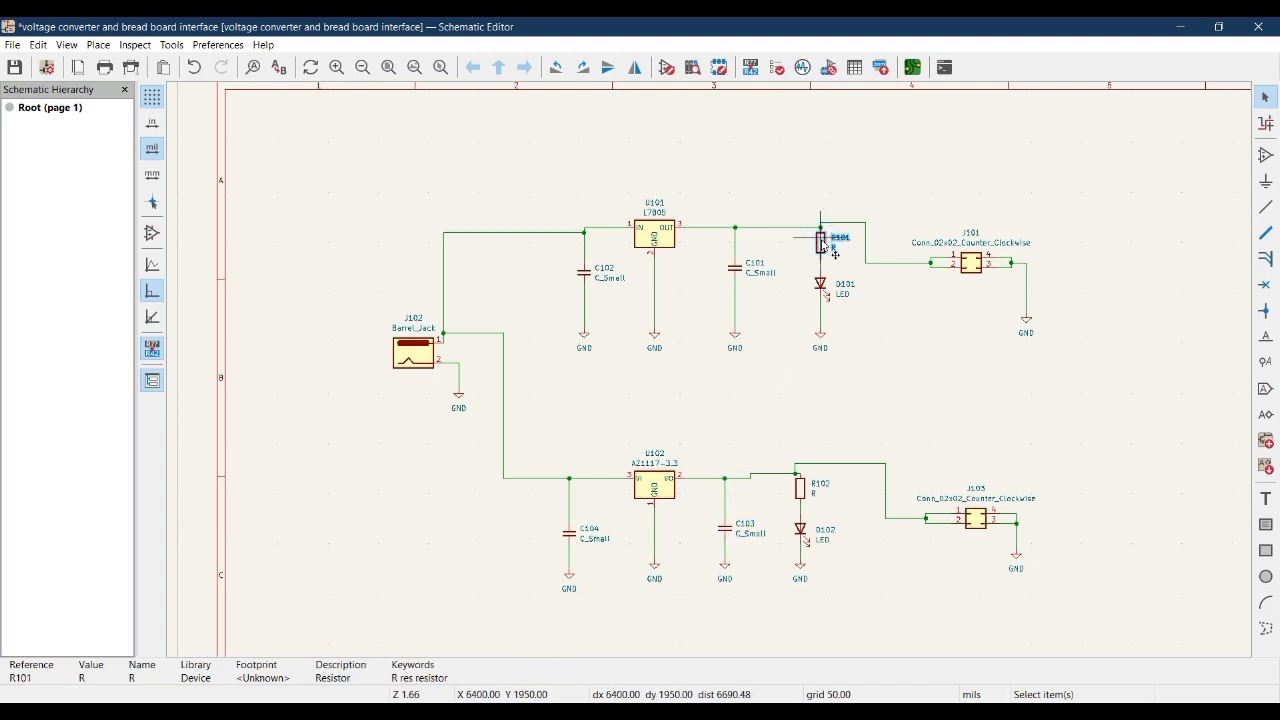
{"action": "left_click", "coordinate": [801, 492]}
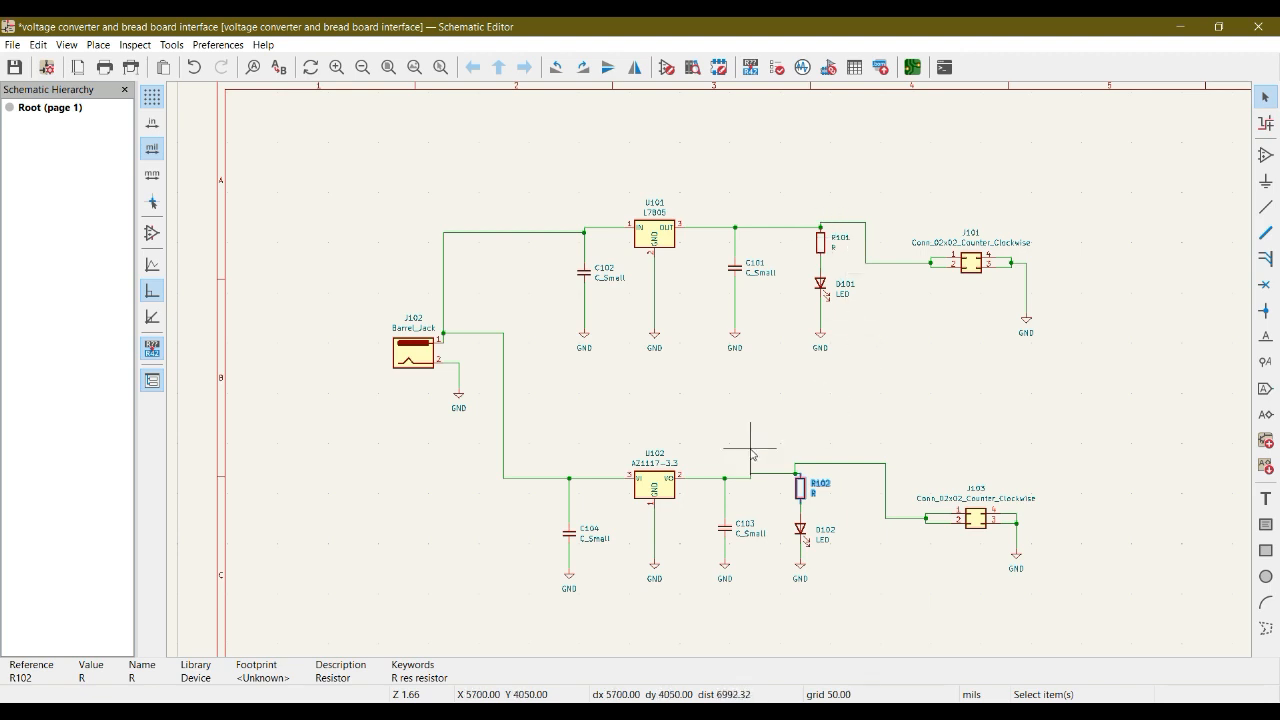
{"action": "left_click", "coordinate": [905, 428]}
Add a resistor symbol R from the symbol library in the empty area above R101.
{"action": "left_click", "coordinate": [1265, 158]}
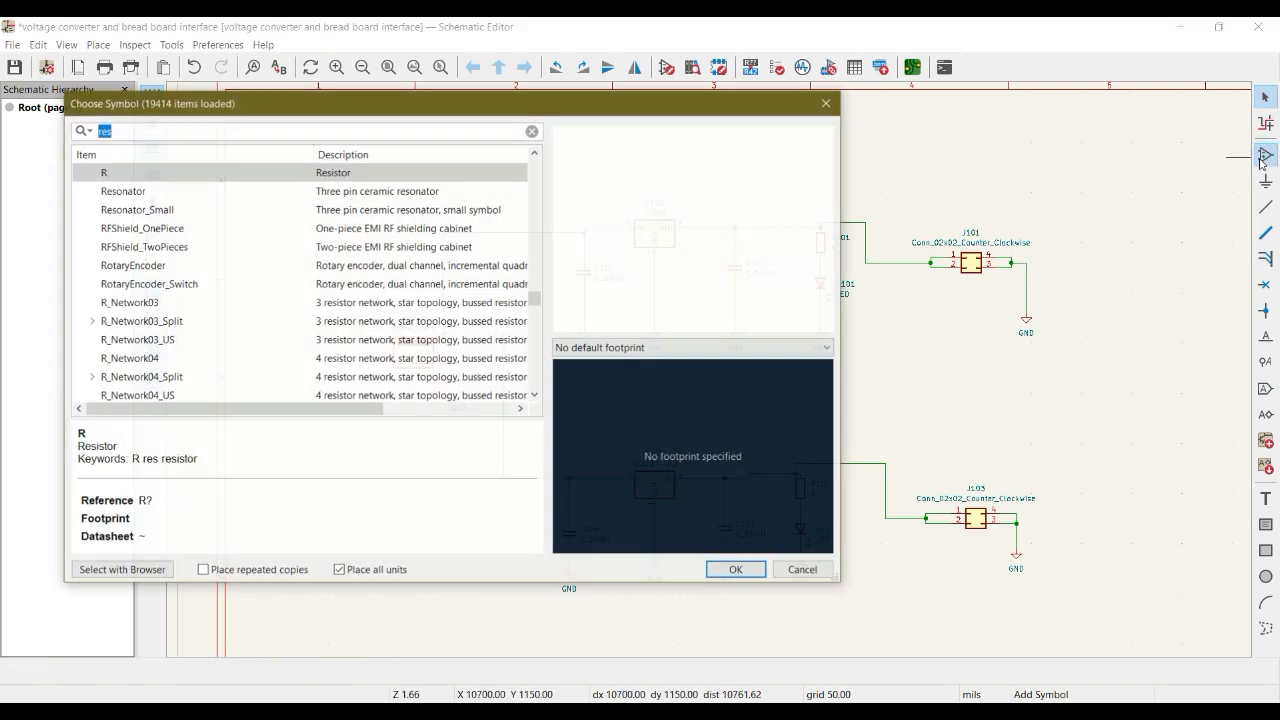
{"action": "left_click", "coordinate": [165, 374]}
{"action": "left_click", "coordinate": [158, 359]}
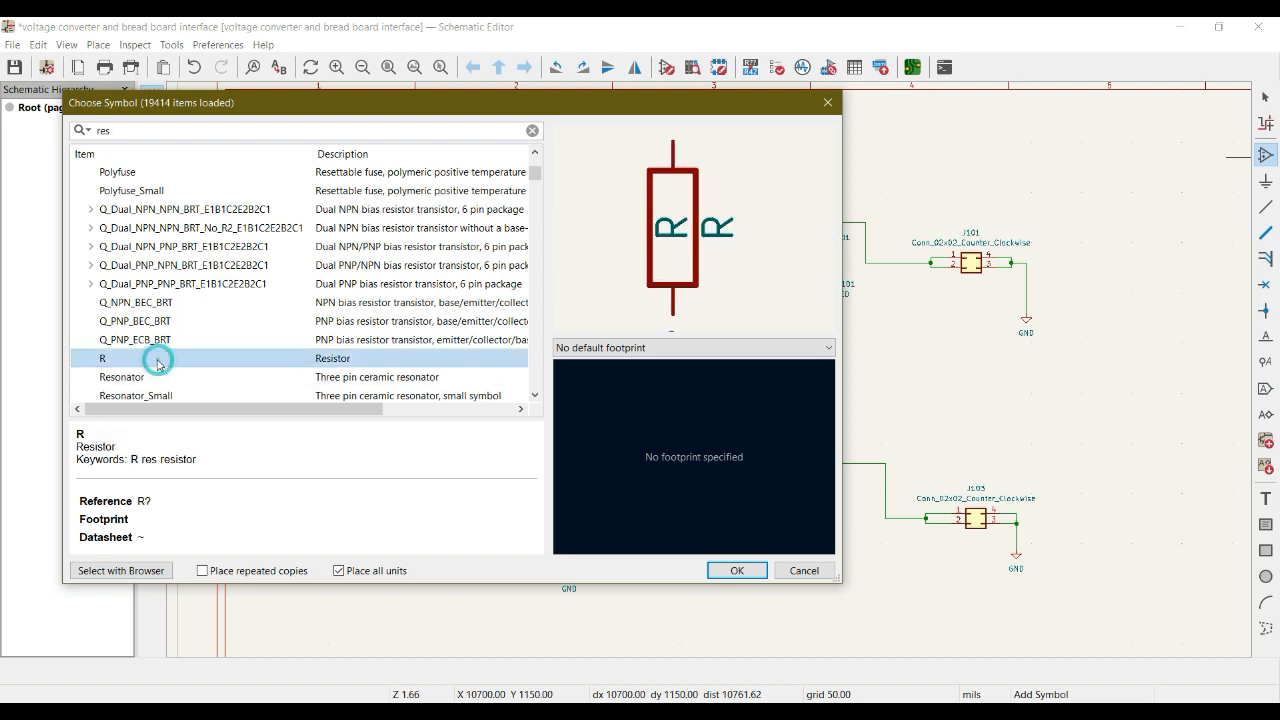
{"action": "double_click", "coordinate": [158, 359]}
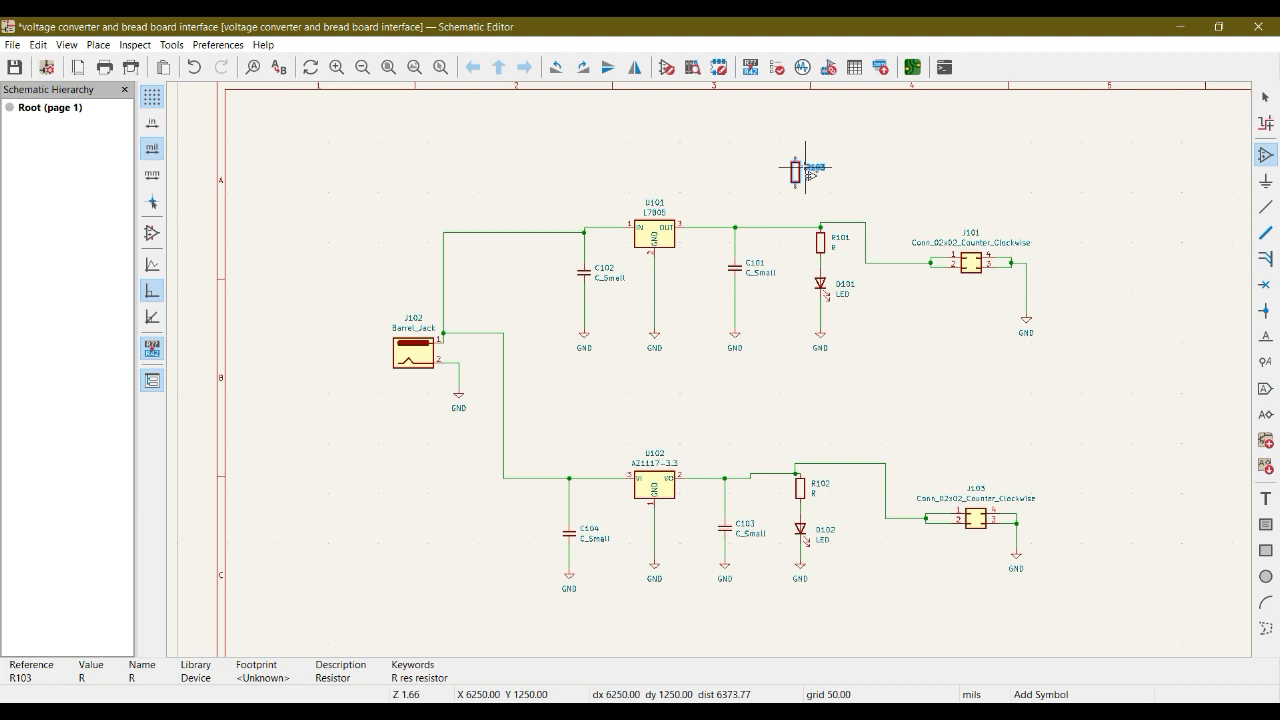
{"action": "scroll", "coordinate": [804, 166], "scroll_direction": "right", "scroll_amount": 3}
{"action": "middle_click_drag", "start_coordinate": [526, 198], "coordinate": [851, 217]}
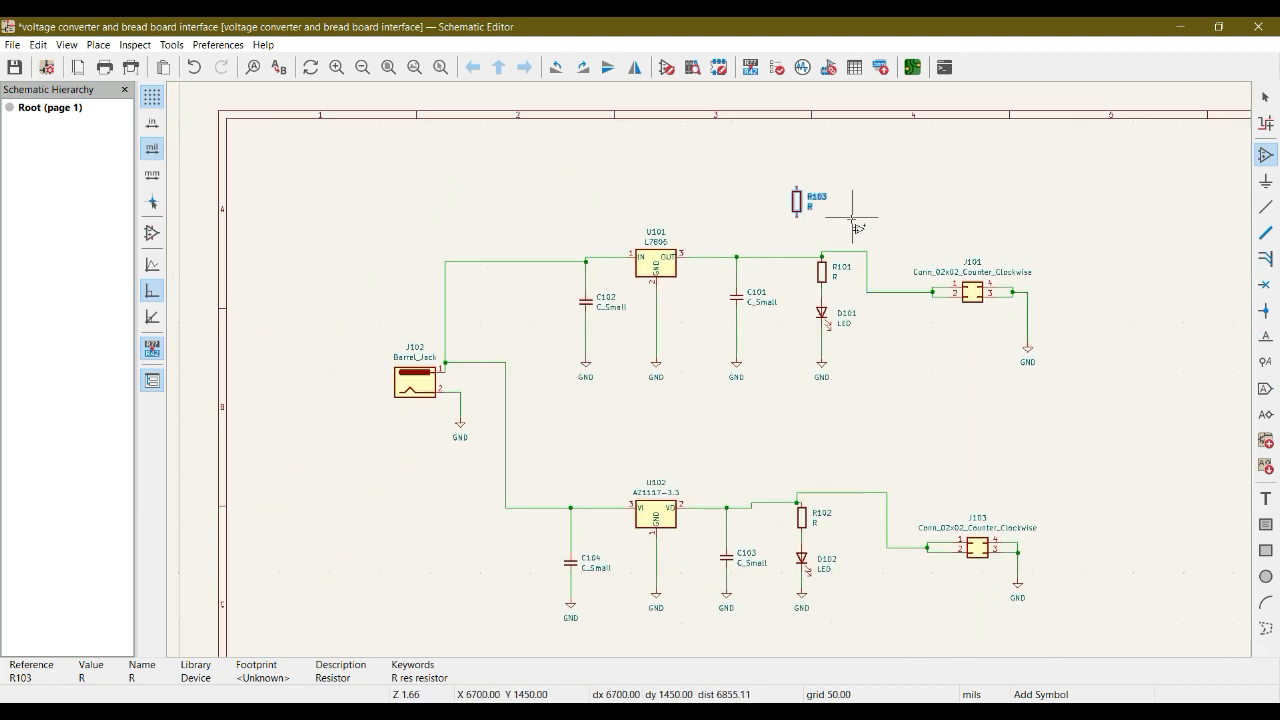
{"action": "scroll", "coordinate": [792, 203], "scroll_direction": "up", "scroll_amount": 3}
{"action": "scroll", "coordinate": [709, 370], "scroll_direction": "down", "scroll_amount": 4}
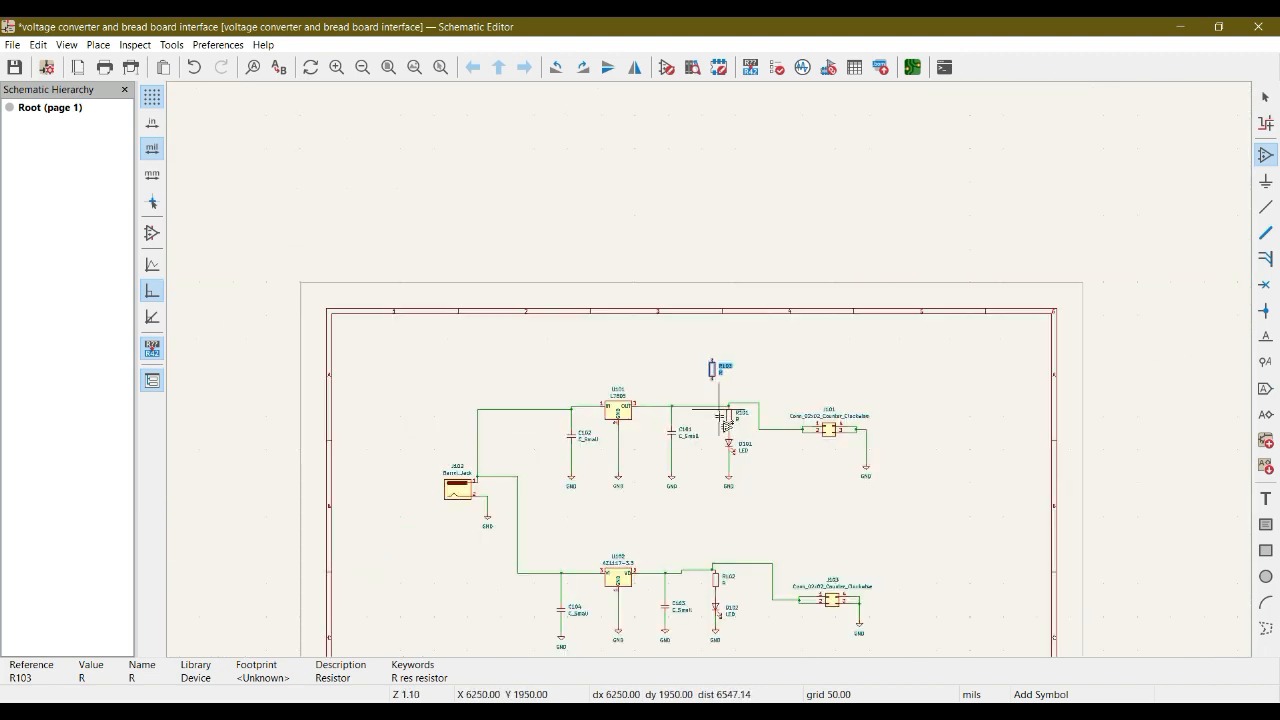
{"action": "scroll", "coordinate": [748, 455], "scroll_direction": "up", "scroll_amount": 3}
{"action": "middle_click_drag", "start_coordinate": [784, 572], "coordinate": [799, 441]}
{"action": "key", "text": "Escape"}
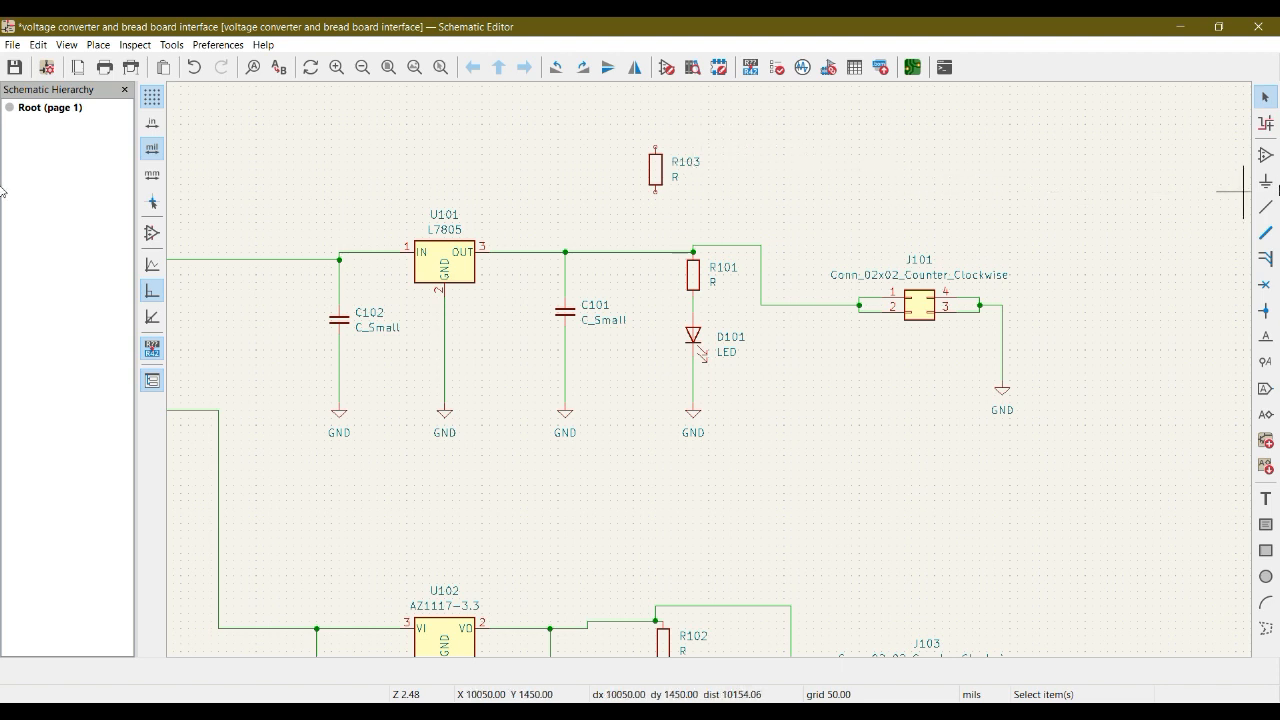
Add a second resistor symbol R beside the unconnected one above the upper regulator circuit.
{"action": "left_click", "coordinate": [1267, 156]}
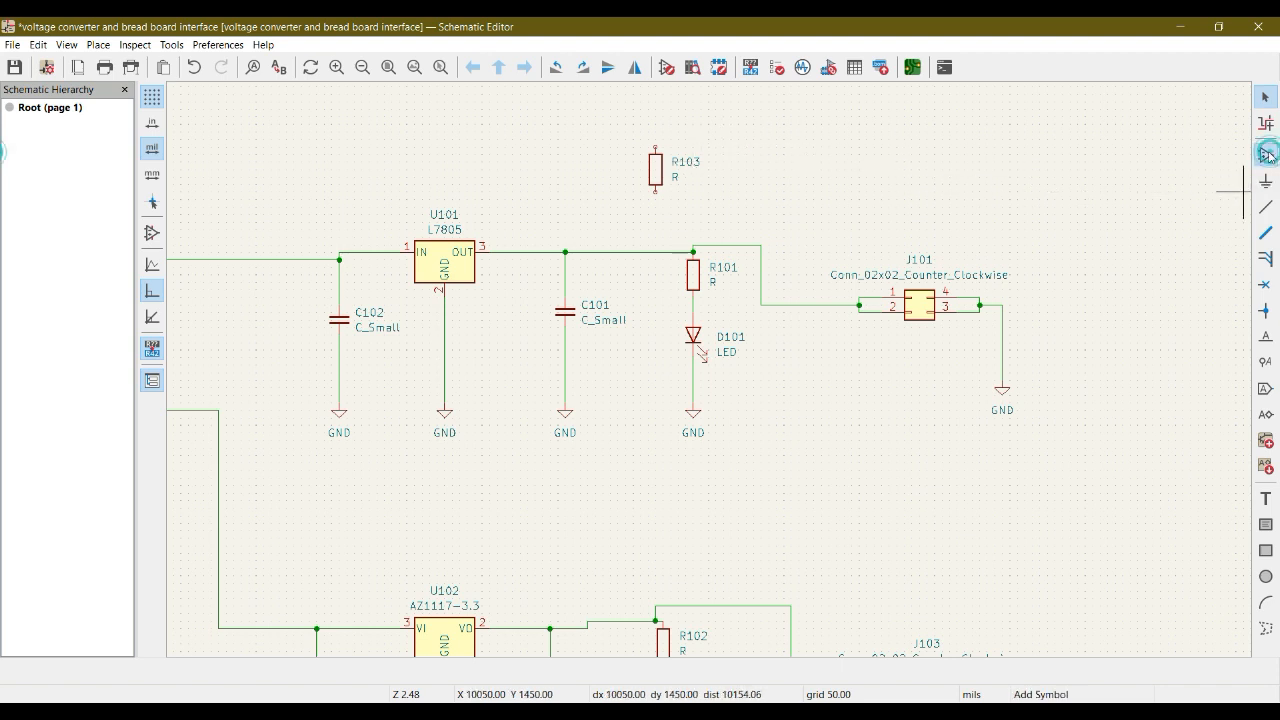
{"action": "left_click", "coordinate": [475, 339]}
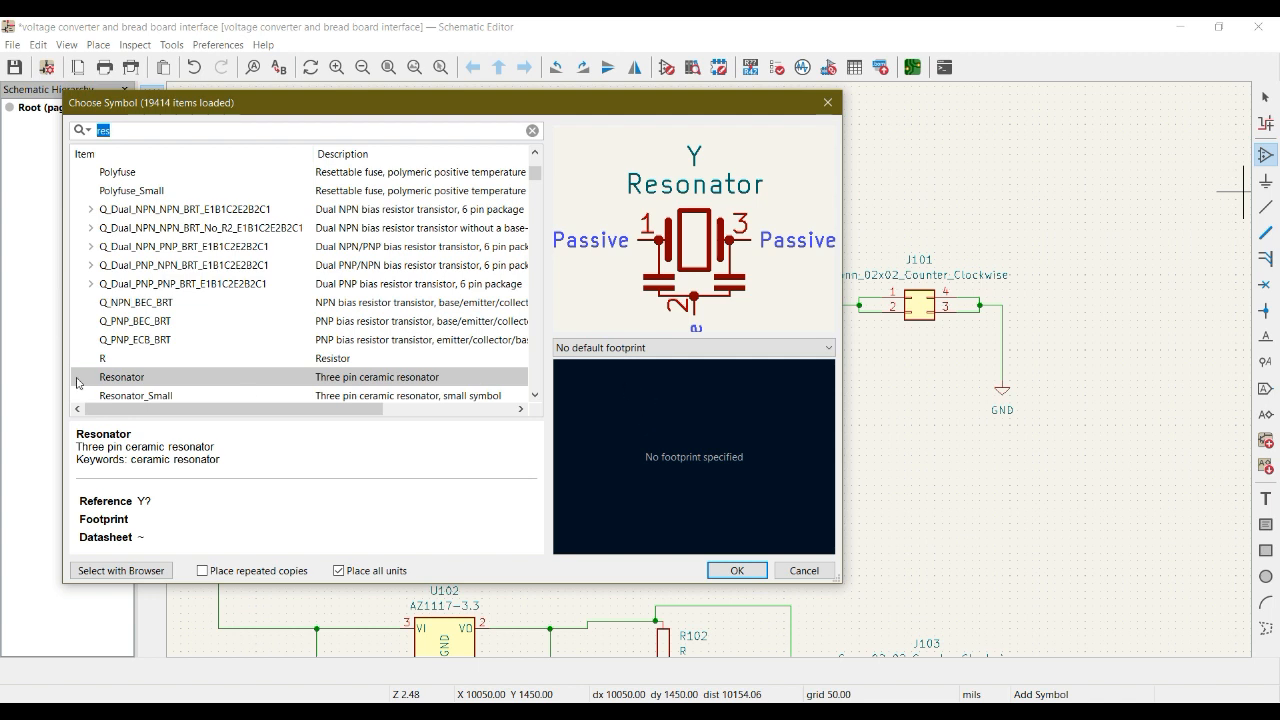
{"action": "double_click", "coordinate": [102, 360]}
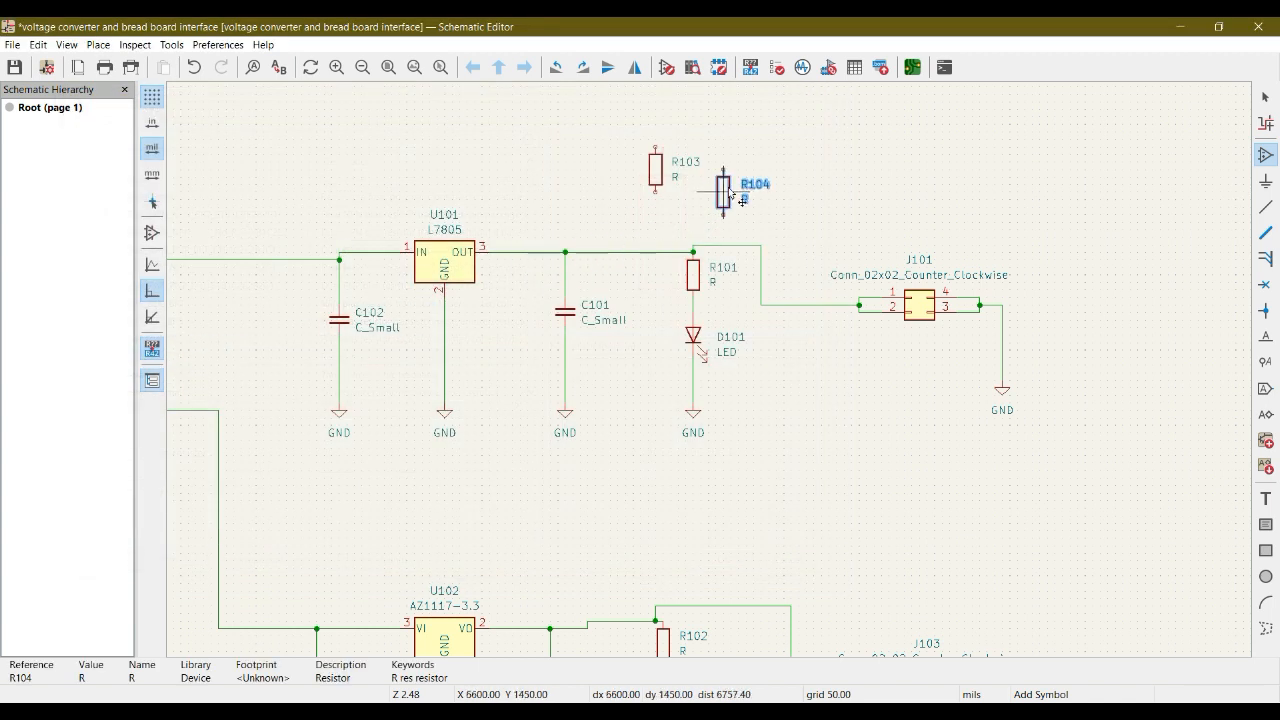
{"action": "left_click", "coordinate": [754, 170]}
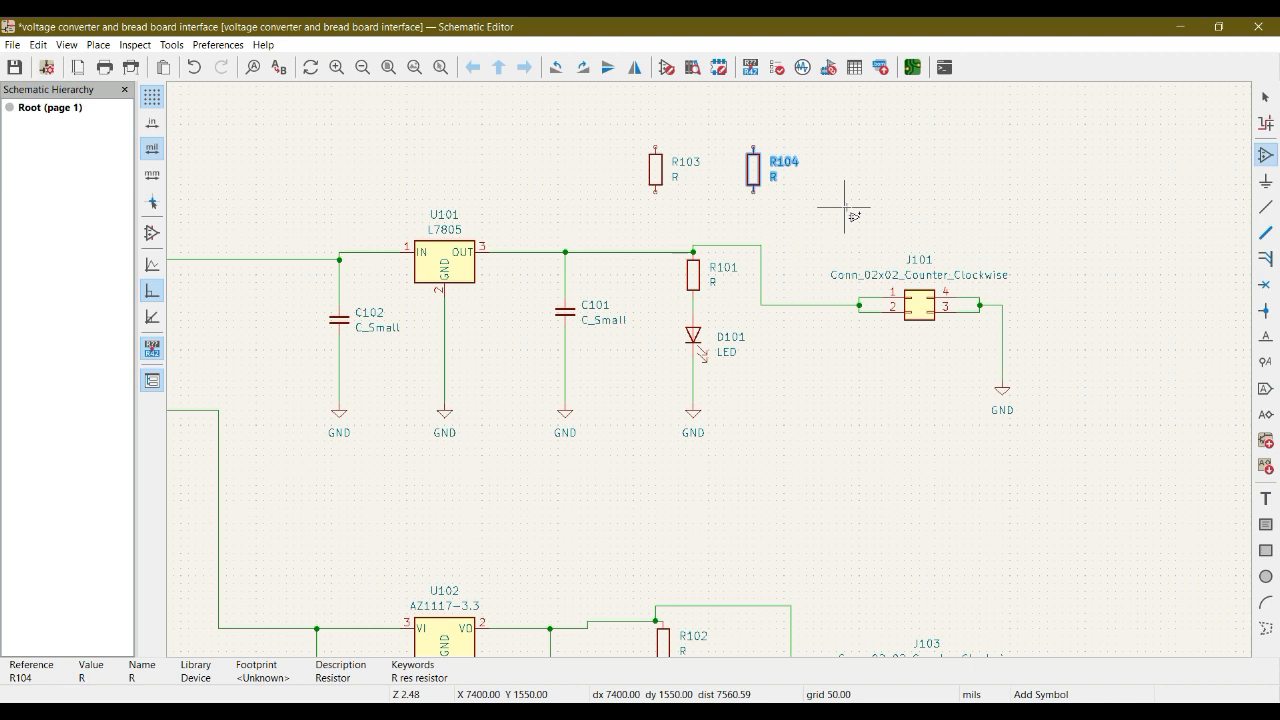
Delete the two unconnected resistors above the upper regulator circuit.
{"action": "scroll", "coordinate": [845, 212], "scroll_direction": "down", "scroll_amount": 5}
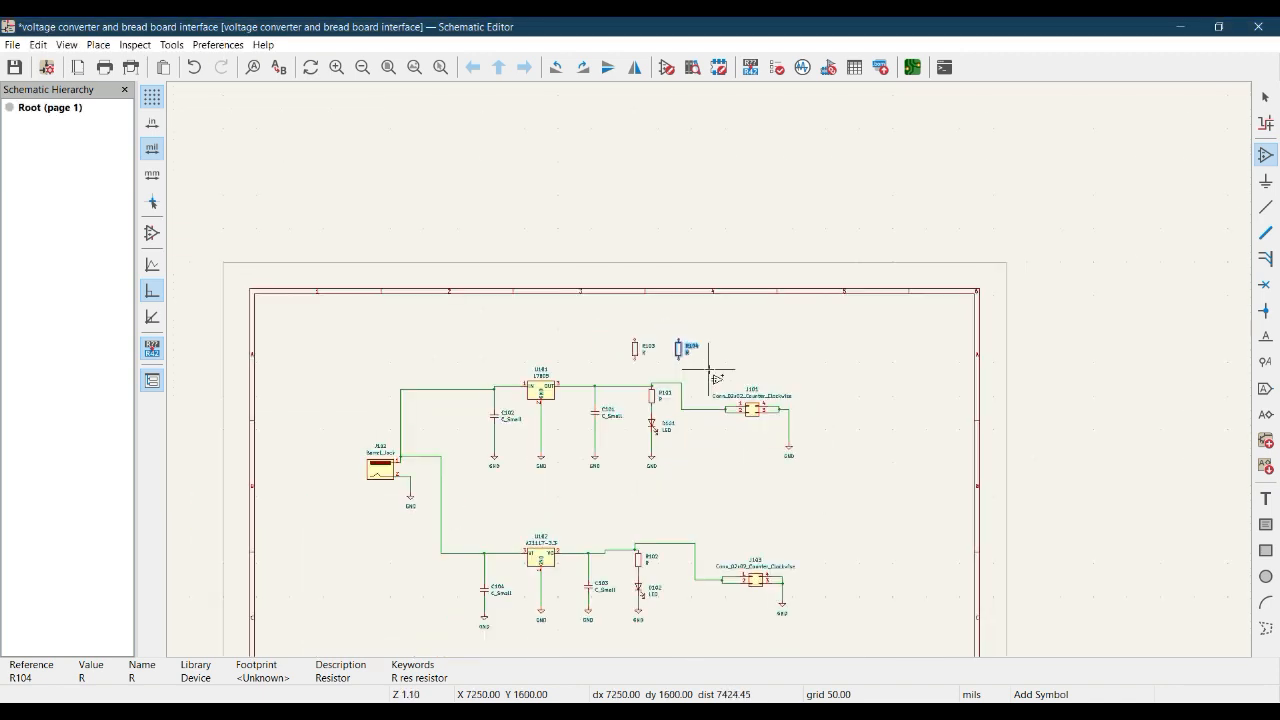
{"action": "scroll", "coordinate": [710, 370], "scroll_direction": "up", "scroll_amount": 3}
{"action": "left_click_drag", "start_coordinate": [548, 243], "coordinate": [807, 340]}
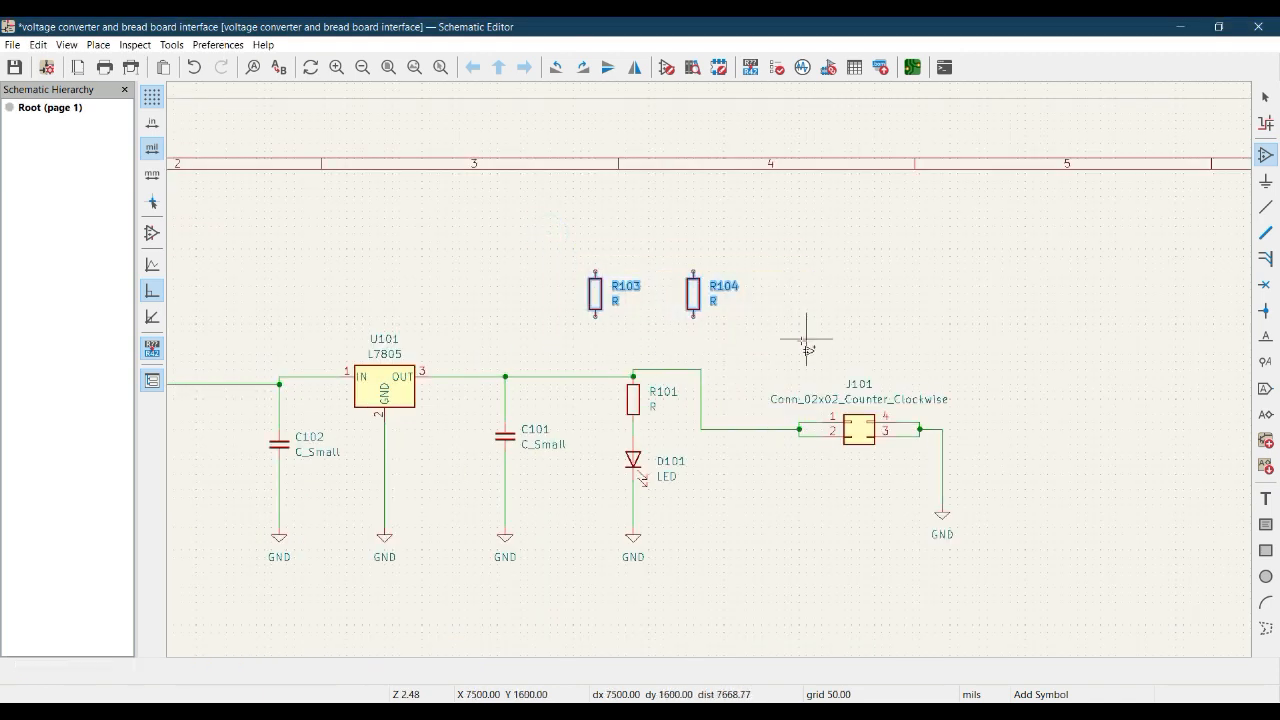
{"action": "key", "text": "Delete"}
{"action": "middle_click_drag", "start_coordinate": [677, 314], "coordinate": [776, 218]}
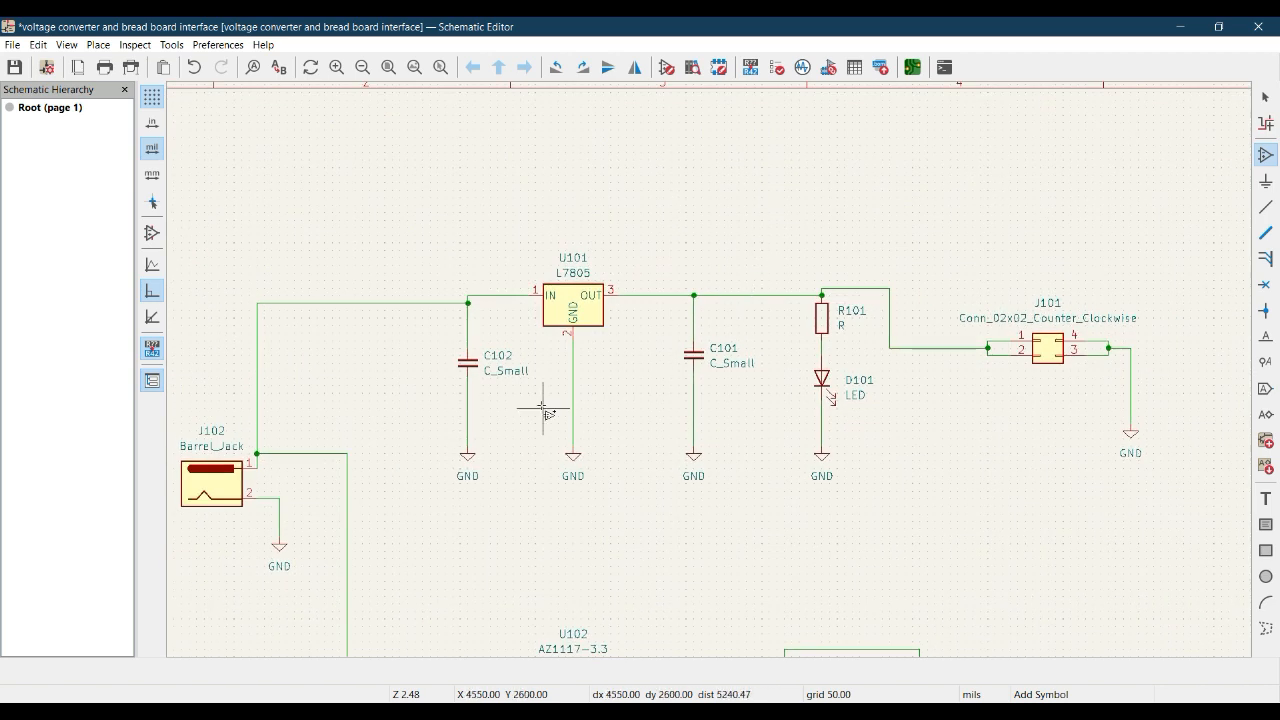
{"action": "key", "text": "Escape"}
Duplicate capacitor C102 and place the copy in the empty area above C101.
{"action": "left_click", "coordinate": [474, 368]}
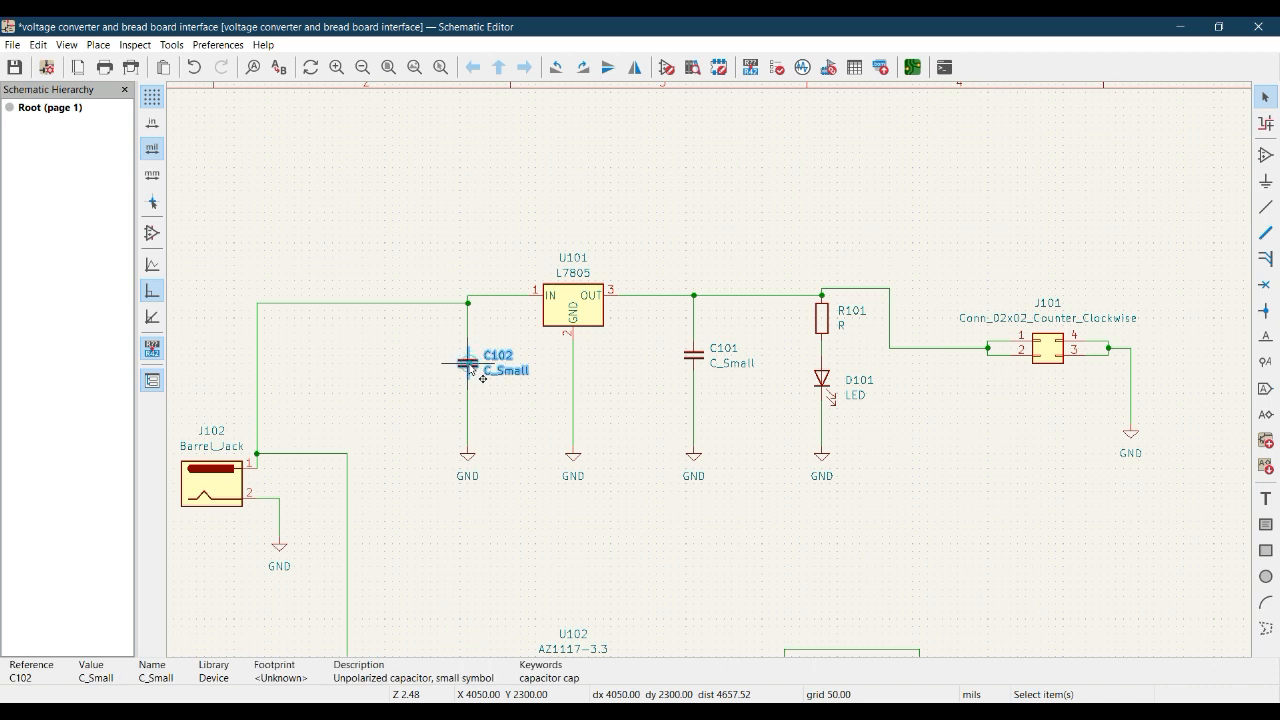
{"action": "key", "text": "ctrl+d"}
{"action": "left_click", "coordinate": [716, 228]}
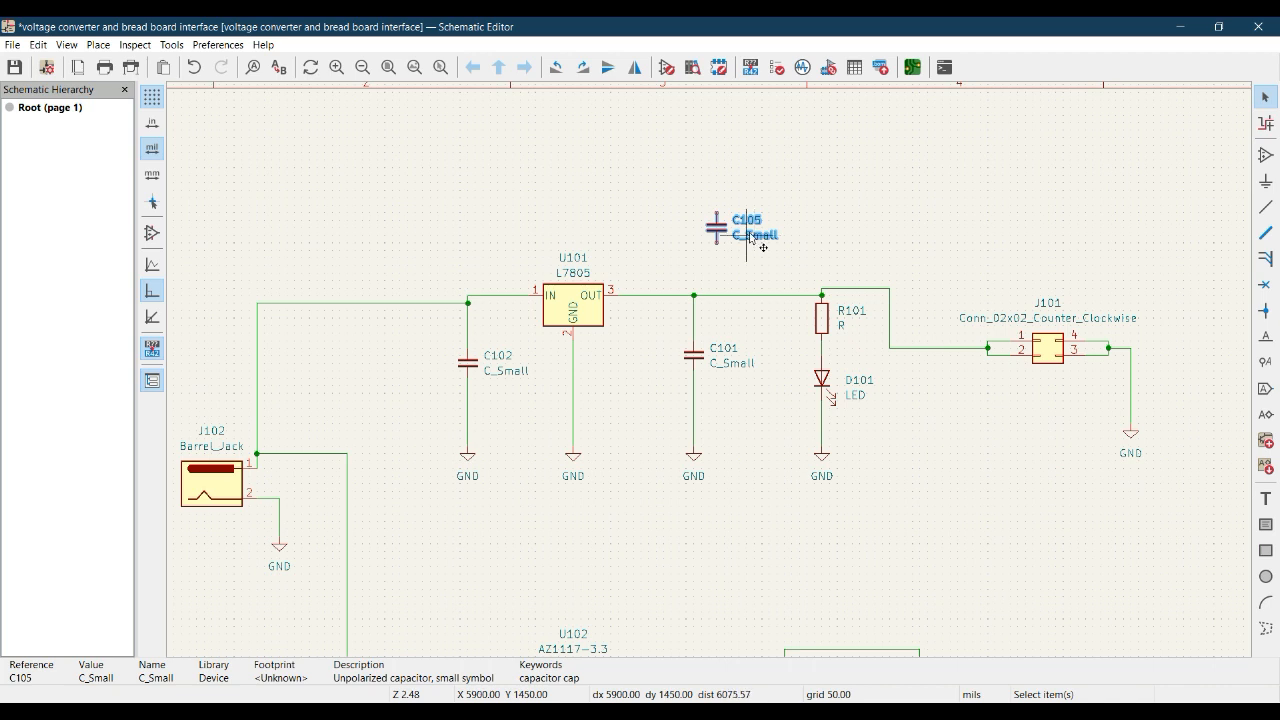
{"action": "scroll", "coordinate": [713, 375], "scroll_direction": "down", "scroll_amount": 2}
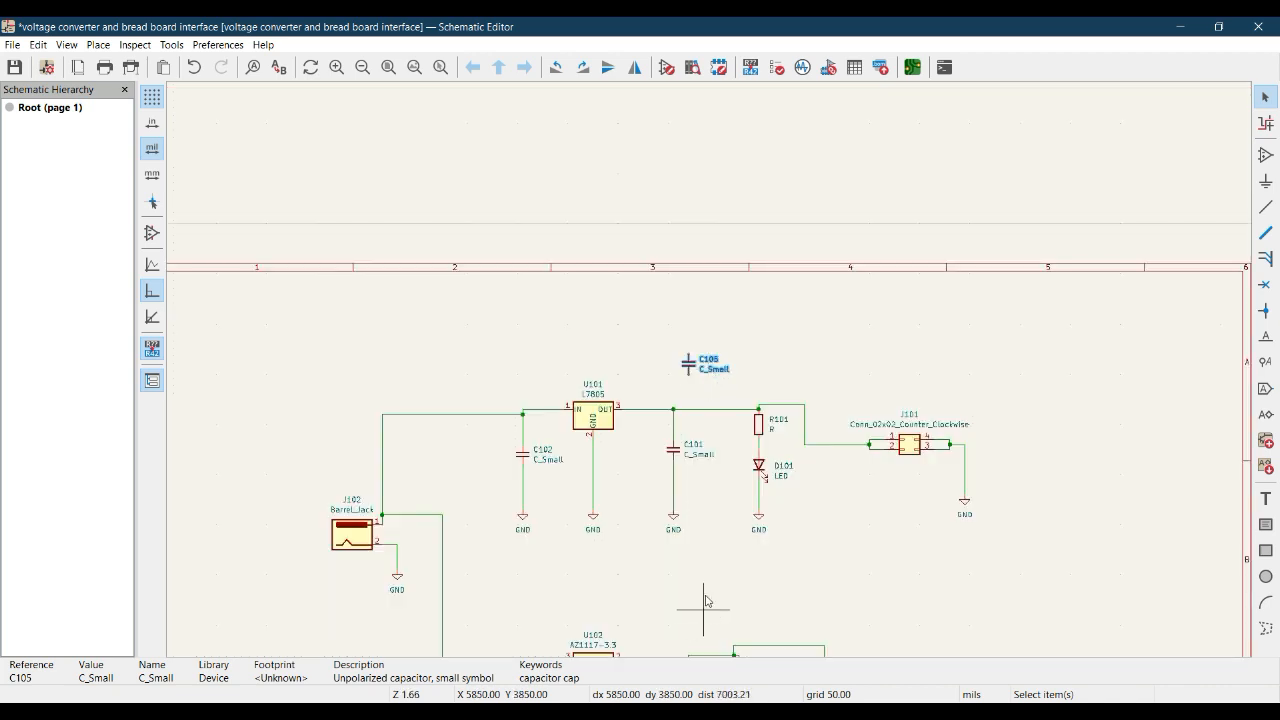
{"action": "middle_click_drag", "start_coordinate": [700, 612], "coordinate": [696, 368]}
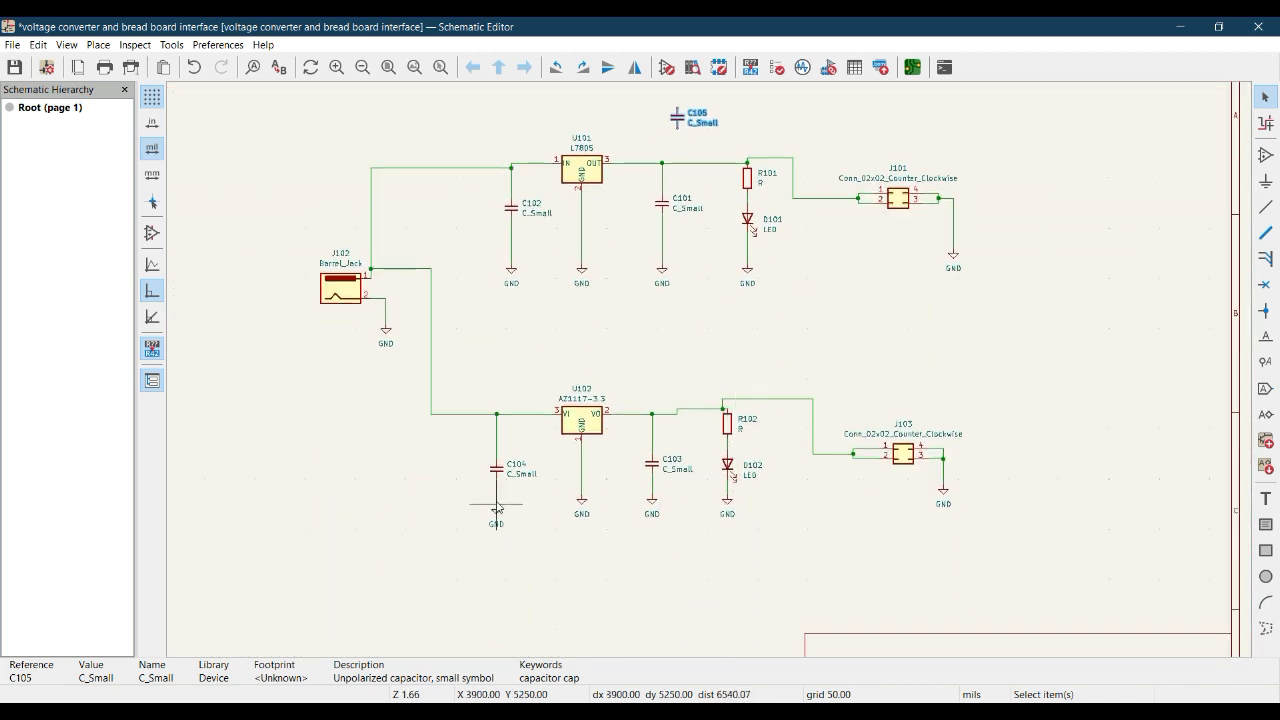
{"action": "middle_click_drag", "start_coordinate": [646, 347], "coordinate": [630, 418]}
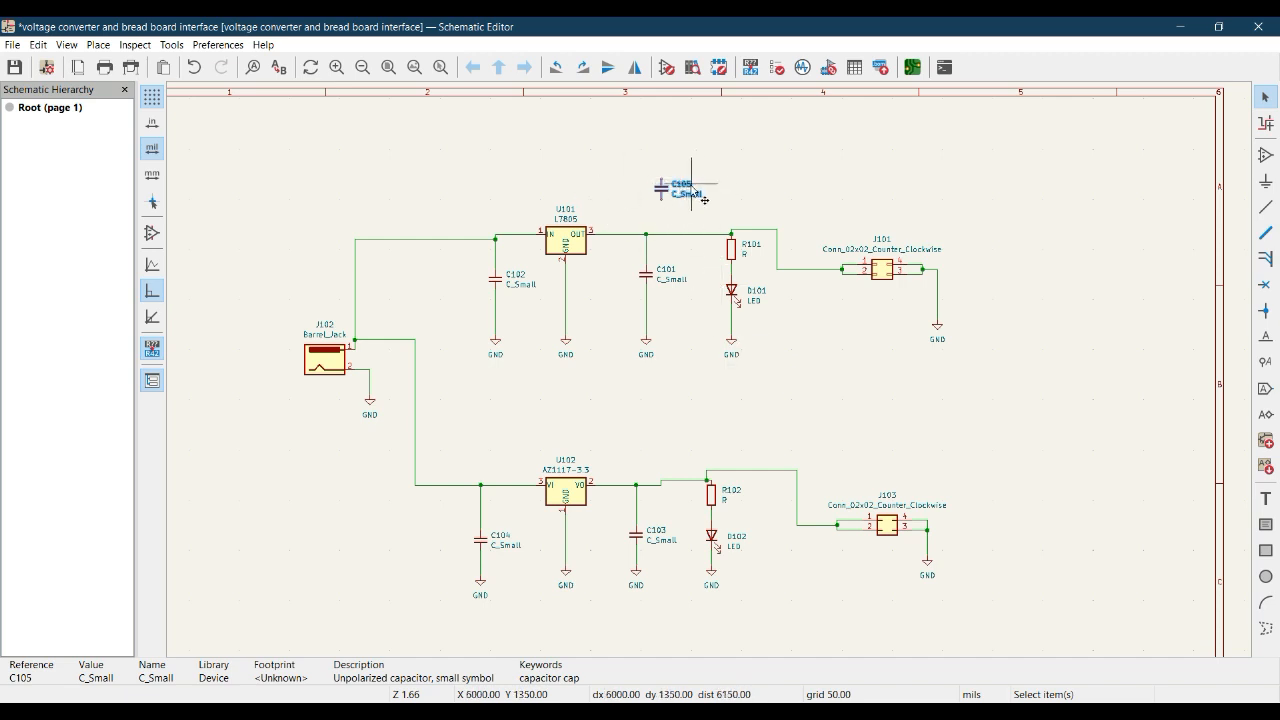
{"action": "key", "text": "Escape"}
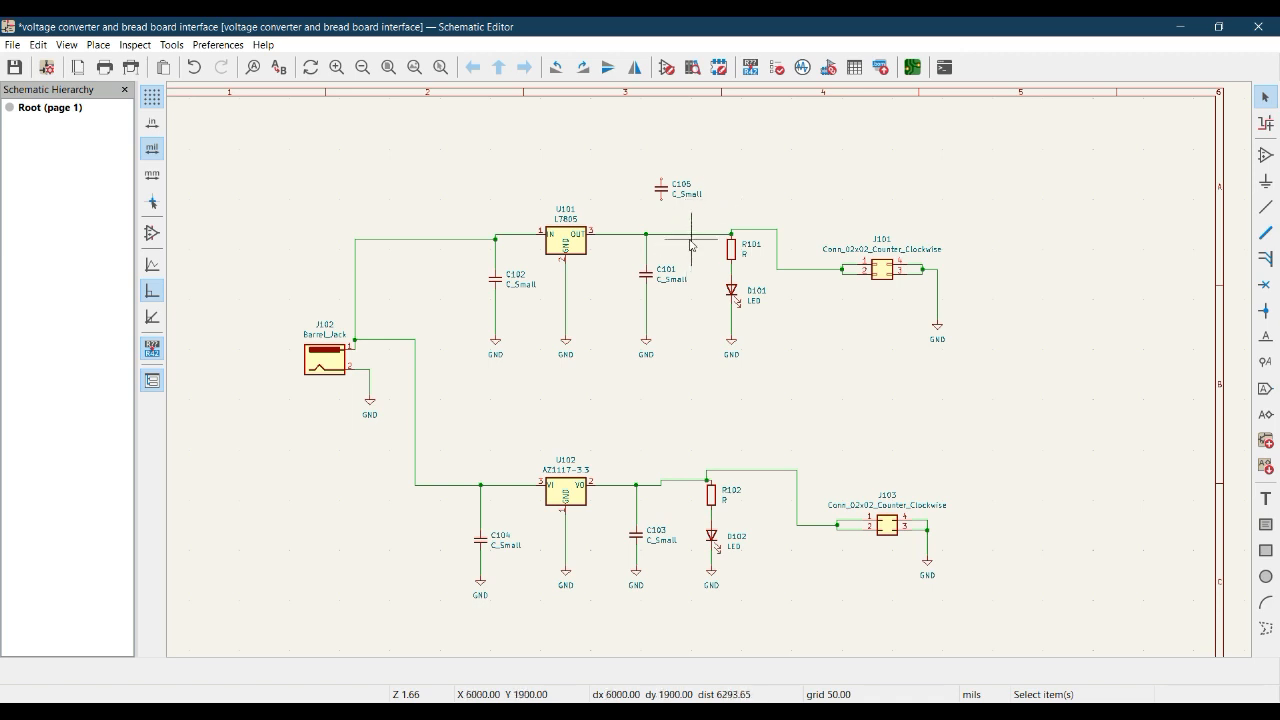
Switch to the KiCad project manager and review the Schematic Editor's annotation preferences for automatic annotation, symbol order and numbering.
{"action": "left_click", "coordinate": [1180, 30]}
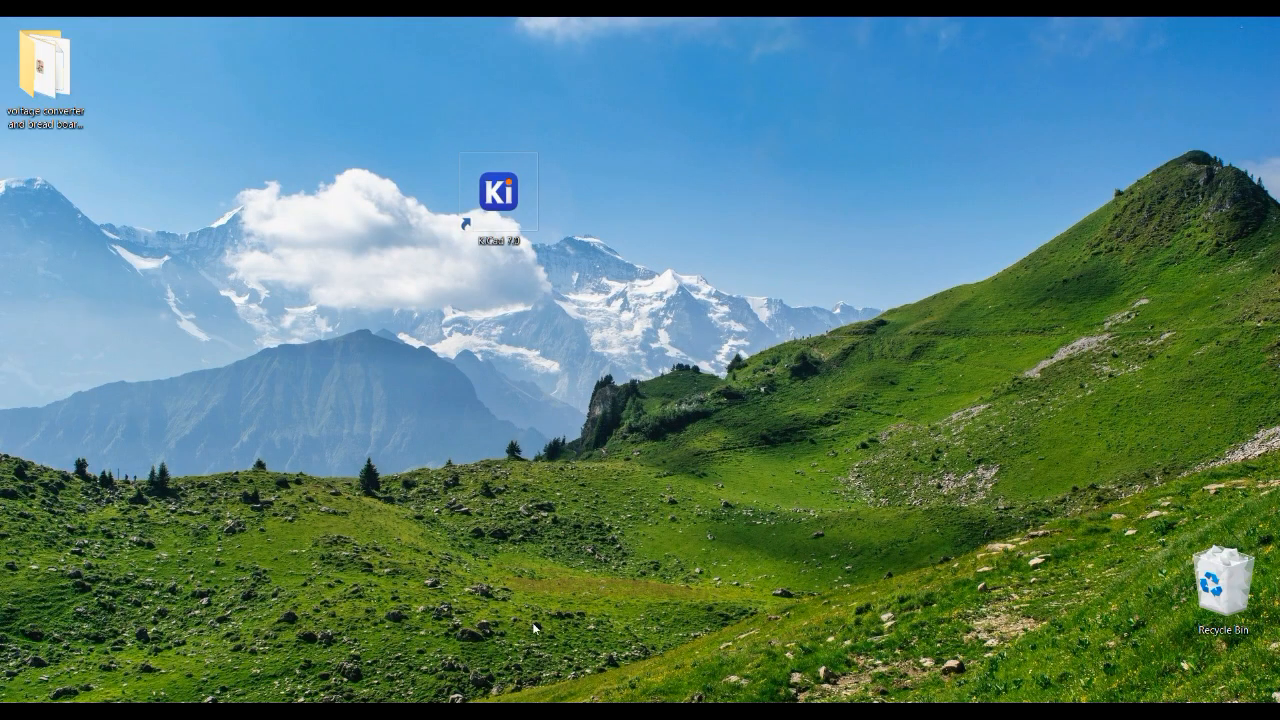
{"action": "left_click", "coordinate": [350, 645]}
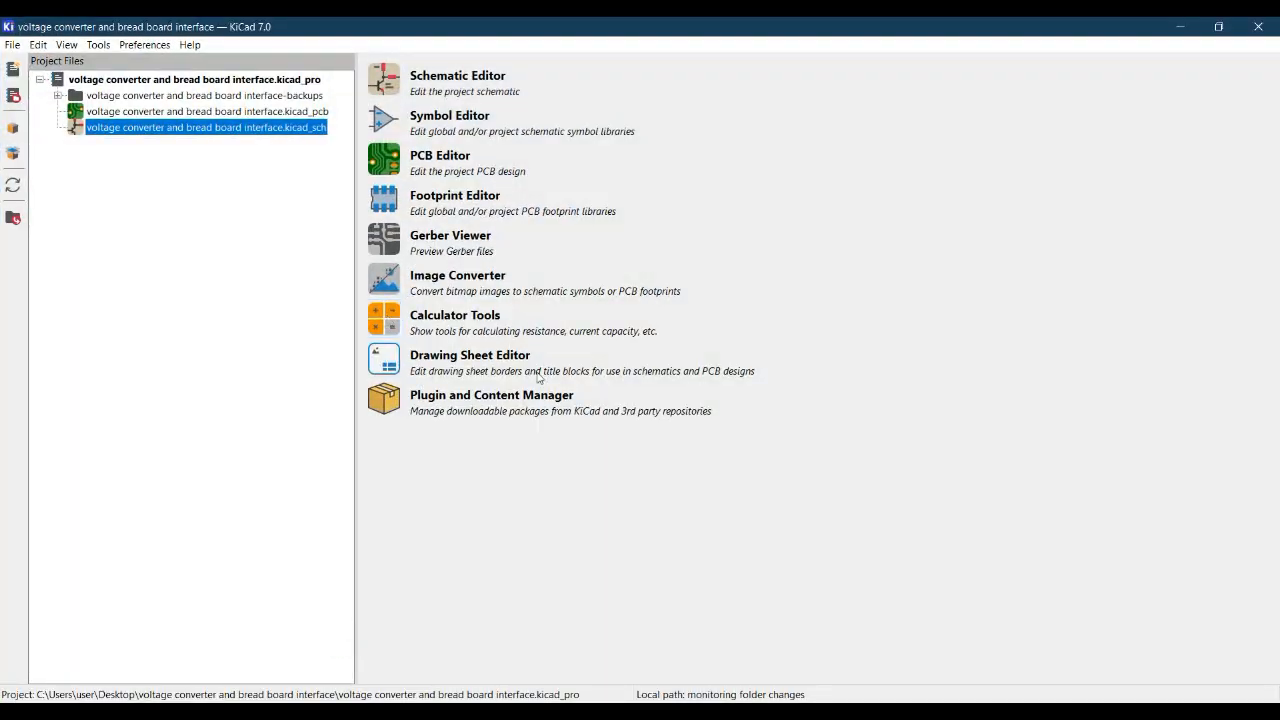
{"action": "left_click", "coordinate": [125, 50]}
{"action": "left_click", "coordinate": [165, 124]}
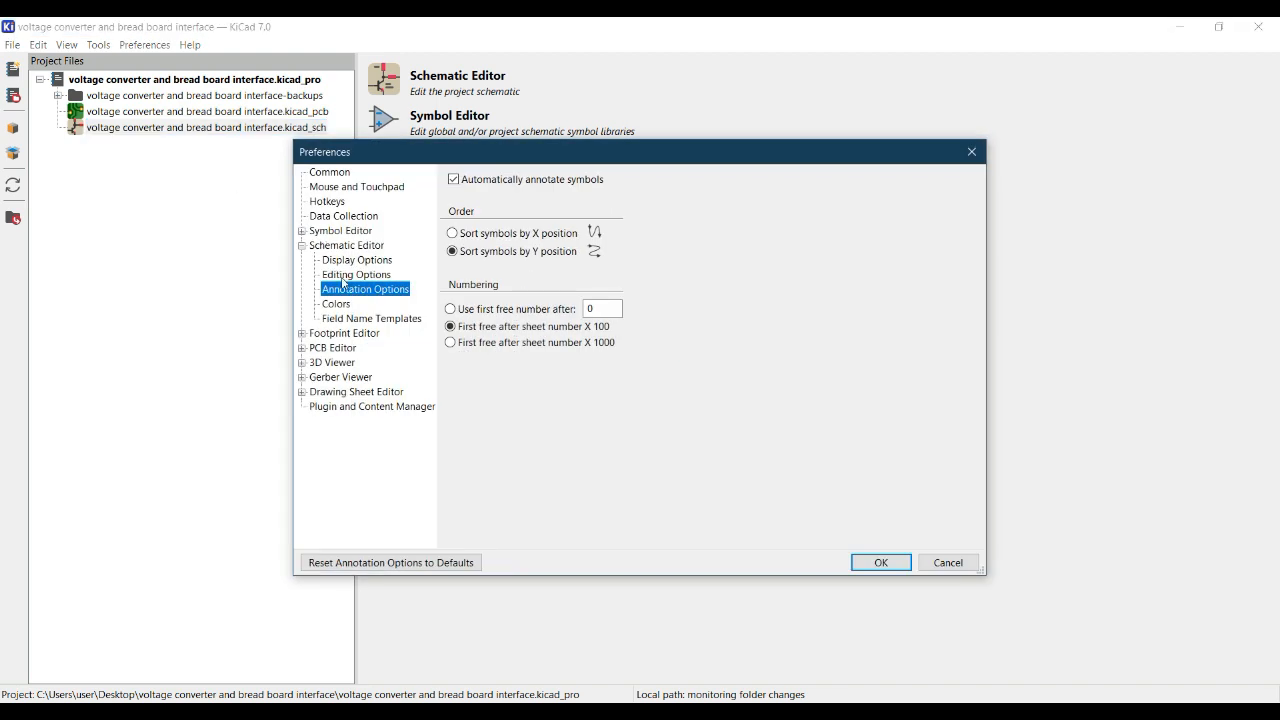
{"action": "left_click", "coordinate": [344, 246]}
{"action": "left_click", "coordinate": [350, 259]}
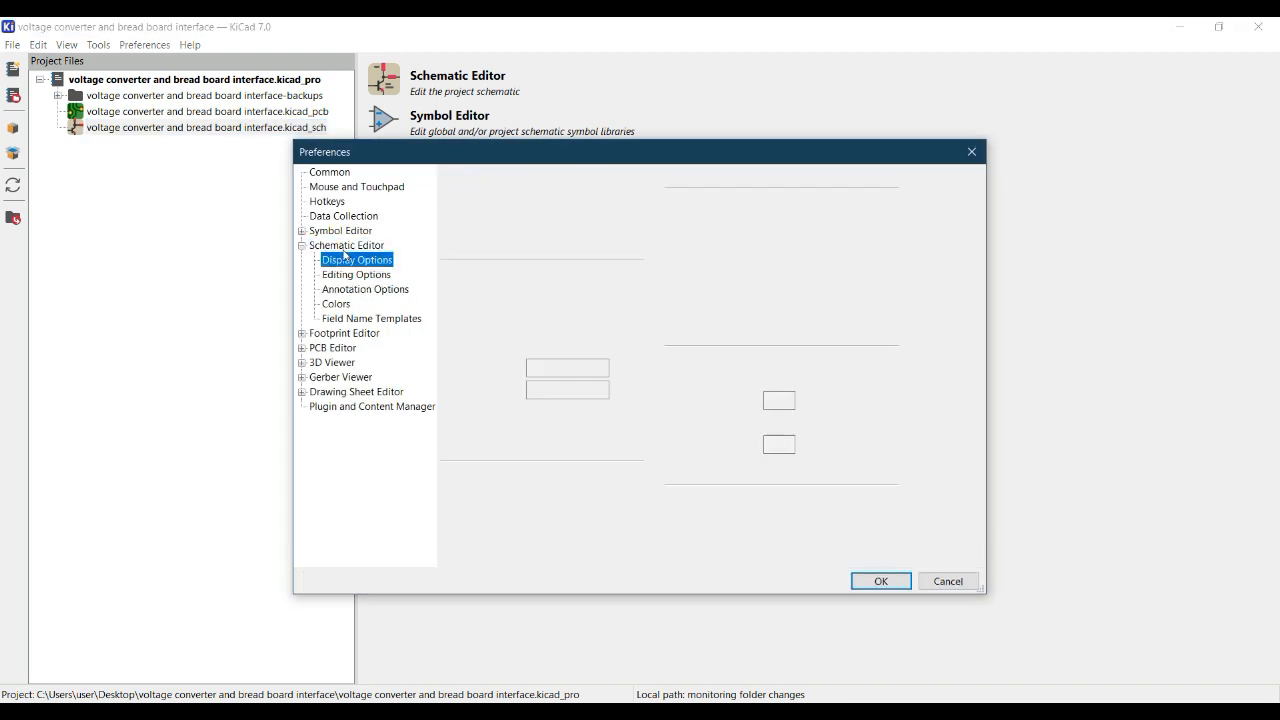
{"action": "left_click", "coordinate": [366, 290]}
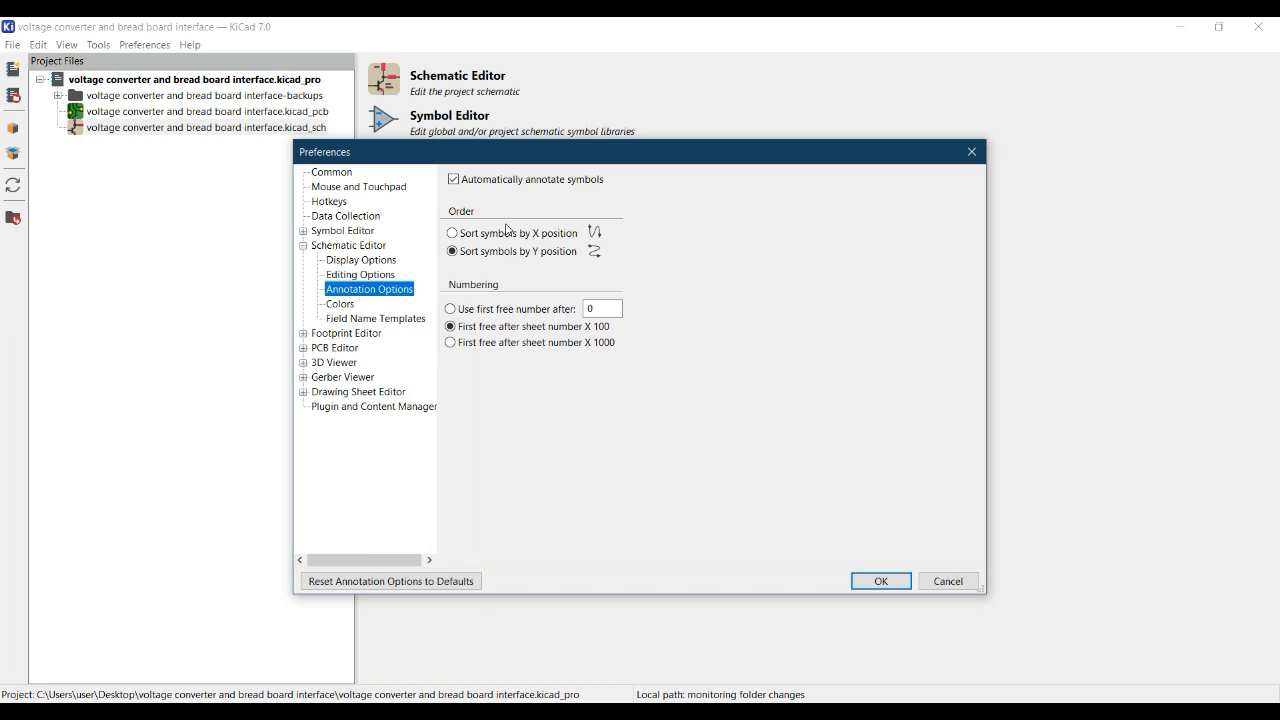
{"action": "left_click", "coordinate": [454, 214]}
{"action": "left_click", "coordinate": [594, 342]}
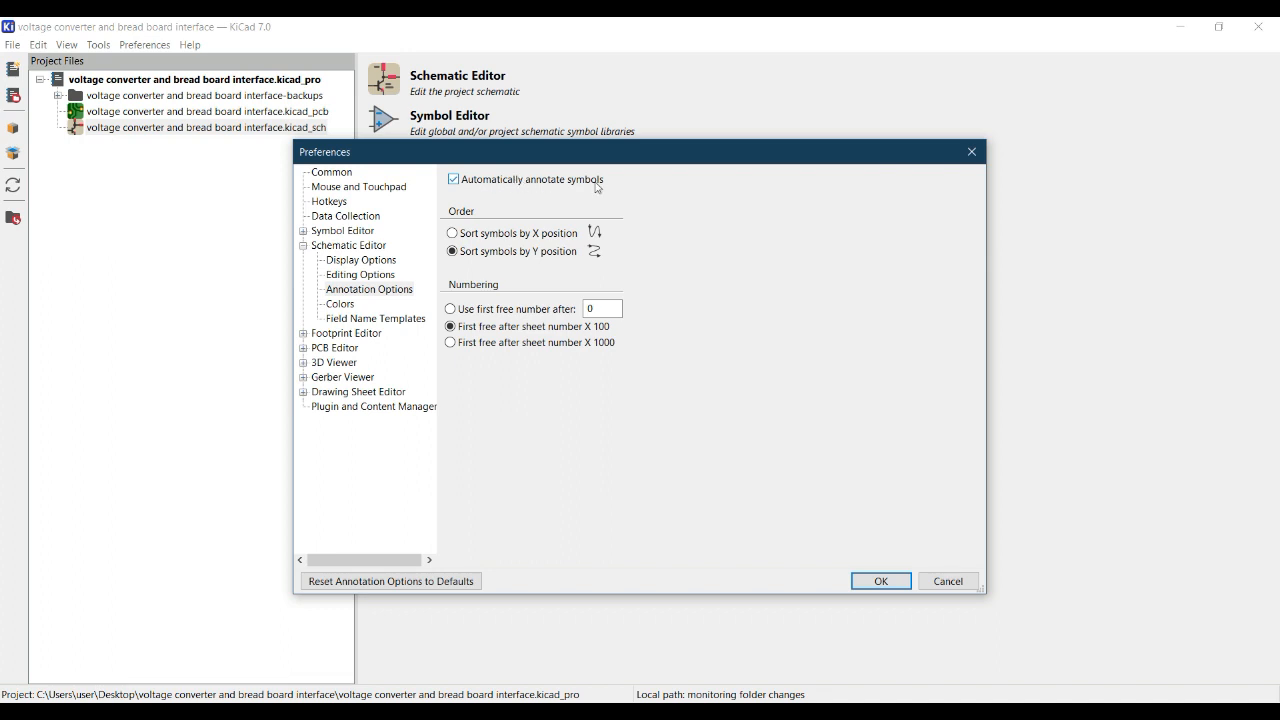
{"action": "left_click", "coordinate": [878, 581]}
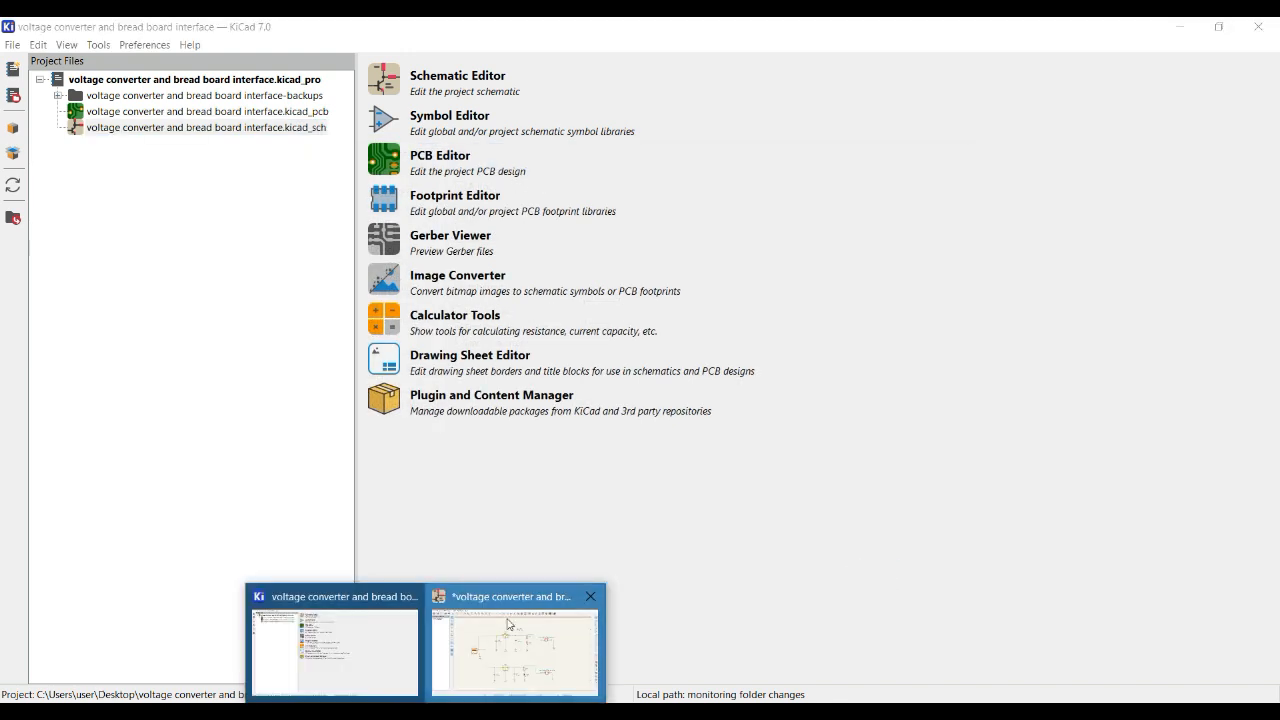
Return to the Schematic Editor and delete the unconnected duplicate capacitor above the upper regulator circuit.
{"action": "left_click", "coordinate": [517, 655]}
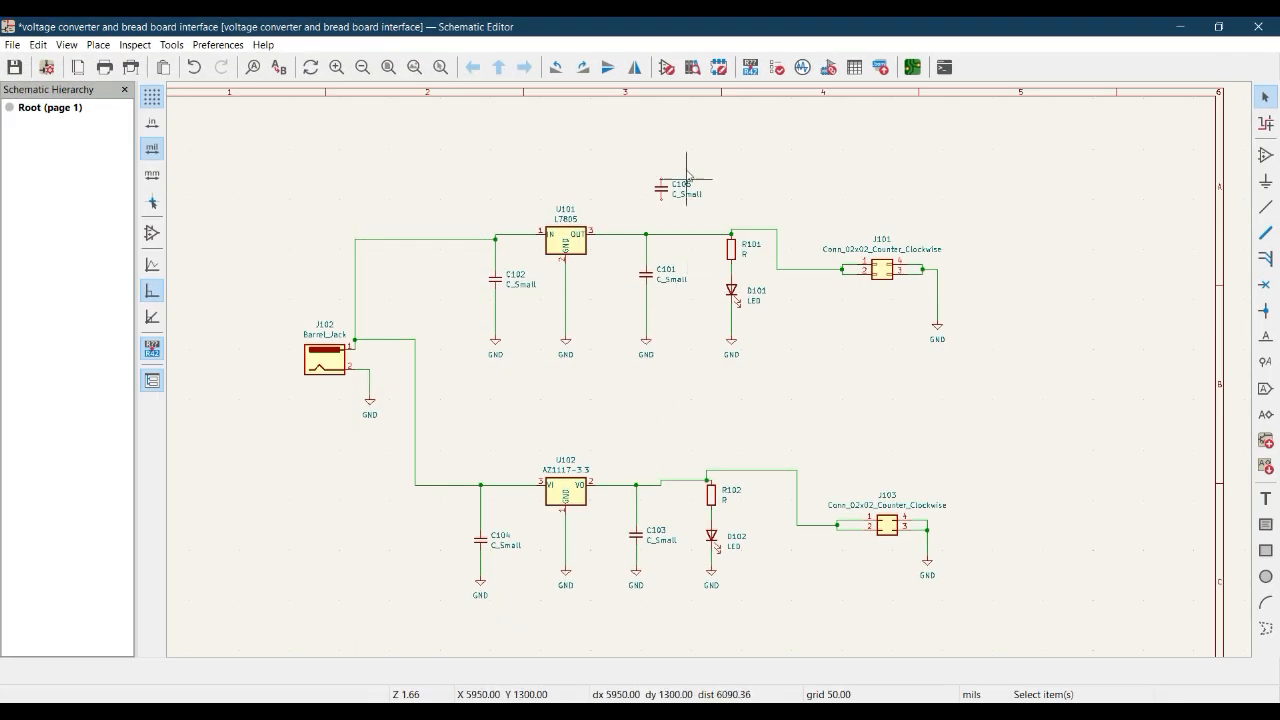
{"action": "left_click_drag", "start_coordinate": [645, 158], "coordinate": [717, 199]}
{"action": "key", "text": "Delete"}
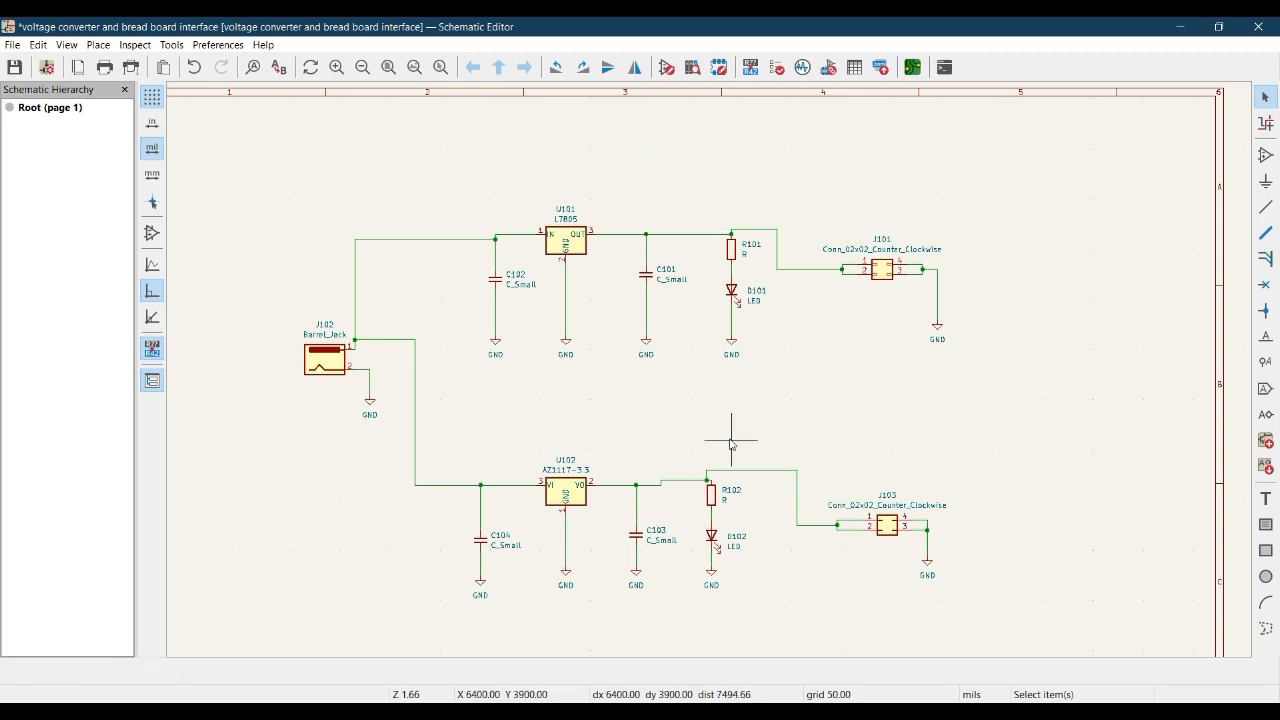
{"action": "middle_click_drag", "start_coordinate": [667, 413], "coordinate": [712, 405]}
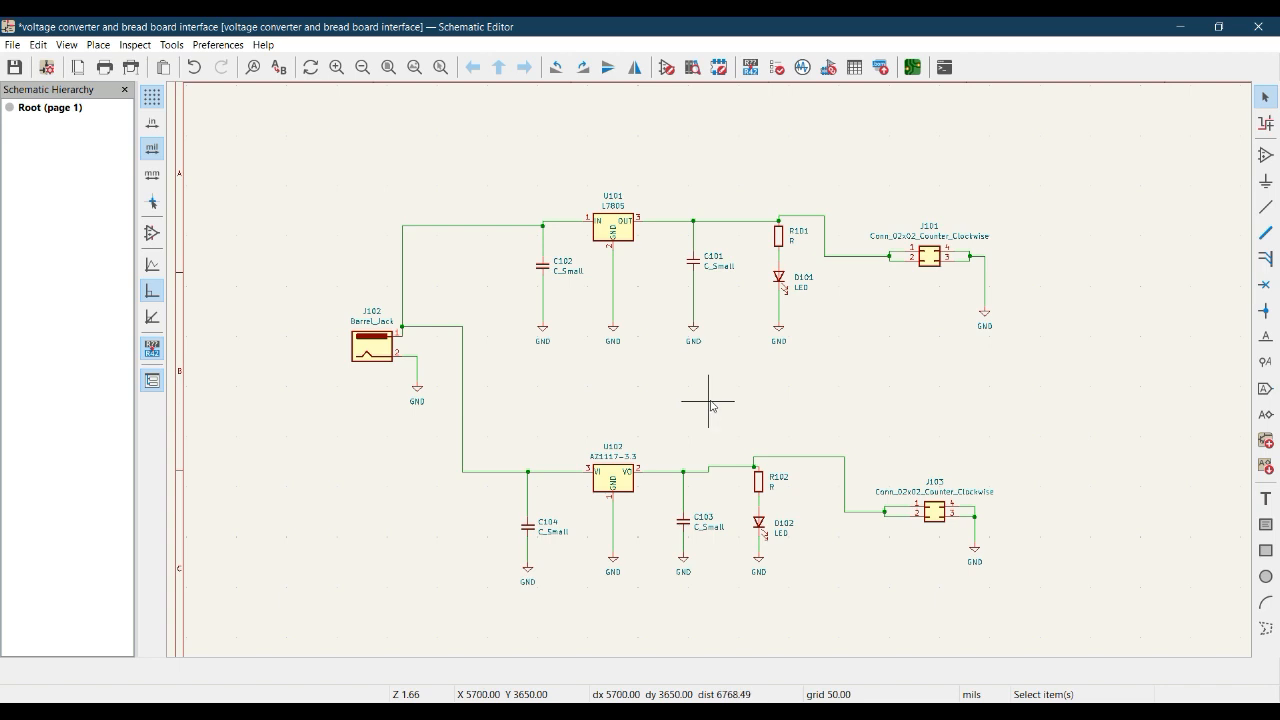
Open the schematic annotation settings and review the scope choices, ending on Current sheet only.
{"action": "left_click", "coordinate": [751, 68]}
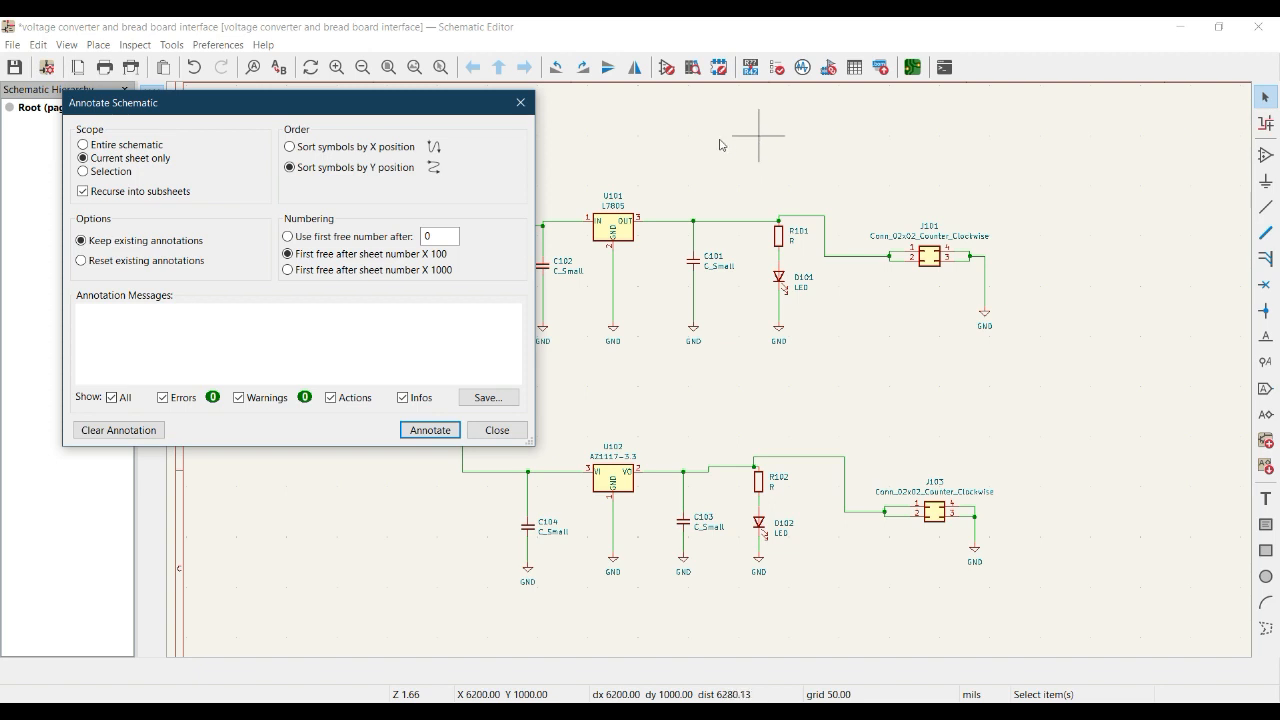
{"action": "left_click_drag", "start_coordinate": [197, 108], "coordinate": [224, 201]}
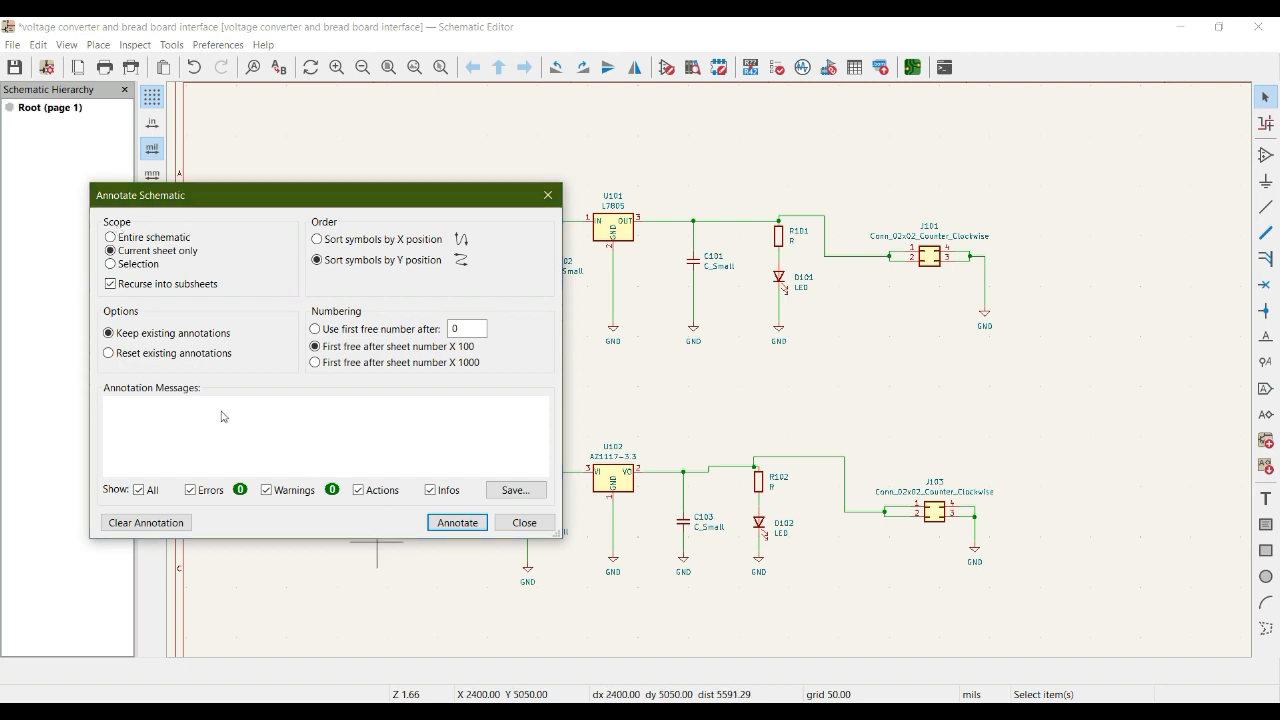
{"action": "left_click", "coordinate": [111, 238]}
{"action": "left_click", "coordinate": [111, 251]}
{"action": "left_click", "coordinate": [111, 264]}
{"action": "left_click", "coordinate": [111, 251]}
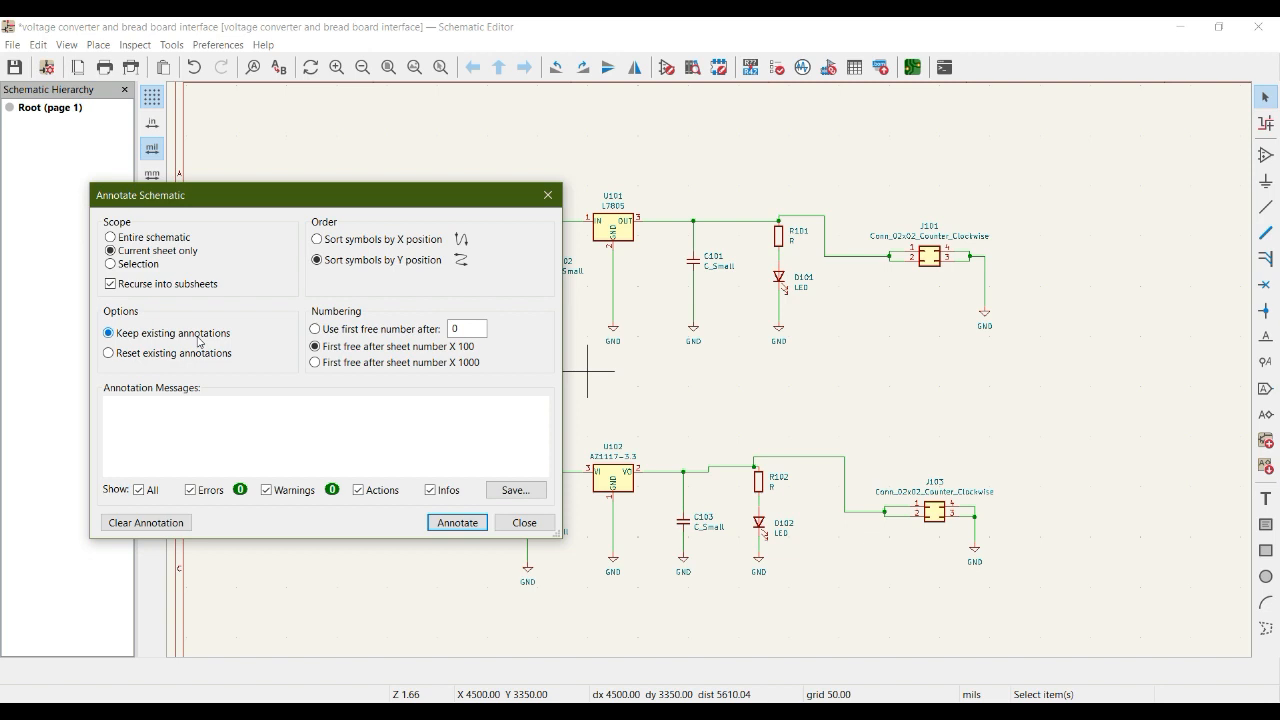
Set annotation to reset existing annotations with numbering at first free after sheet number X 100, and close the settings without annotating.
{"action": "left_click", "coordinate": [107, 356]}
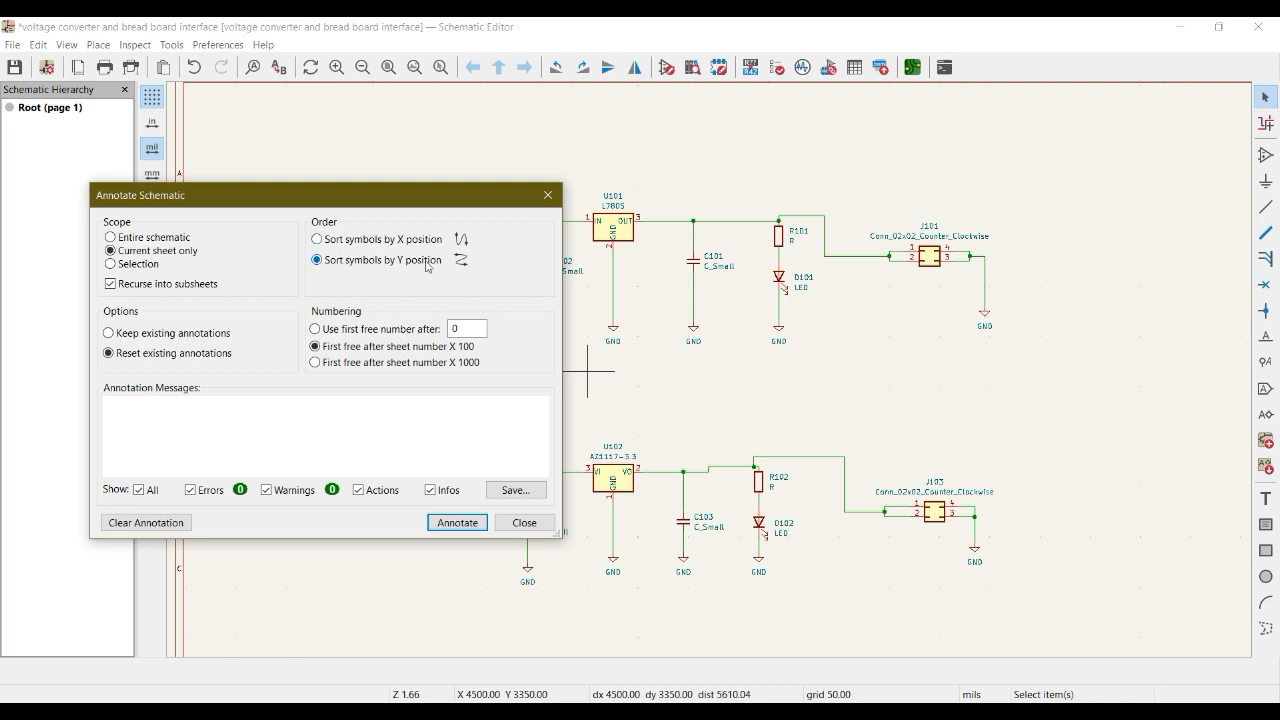
{"action": "double_click", "coordinate": [452, 329]}
{"action": "left_click", "coordinate": [470, 350]}
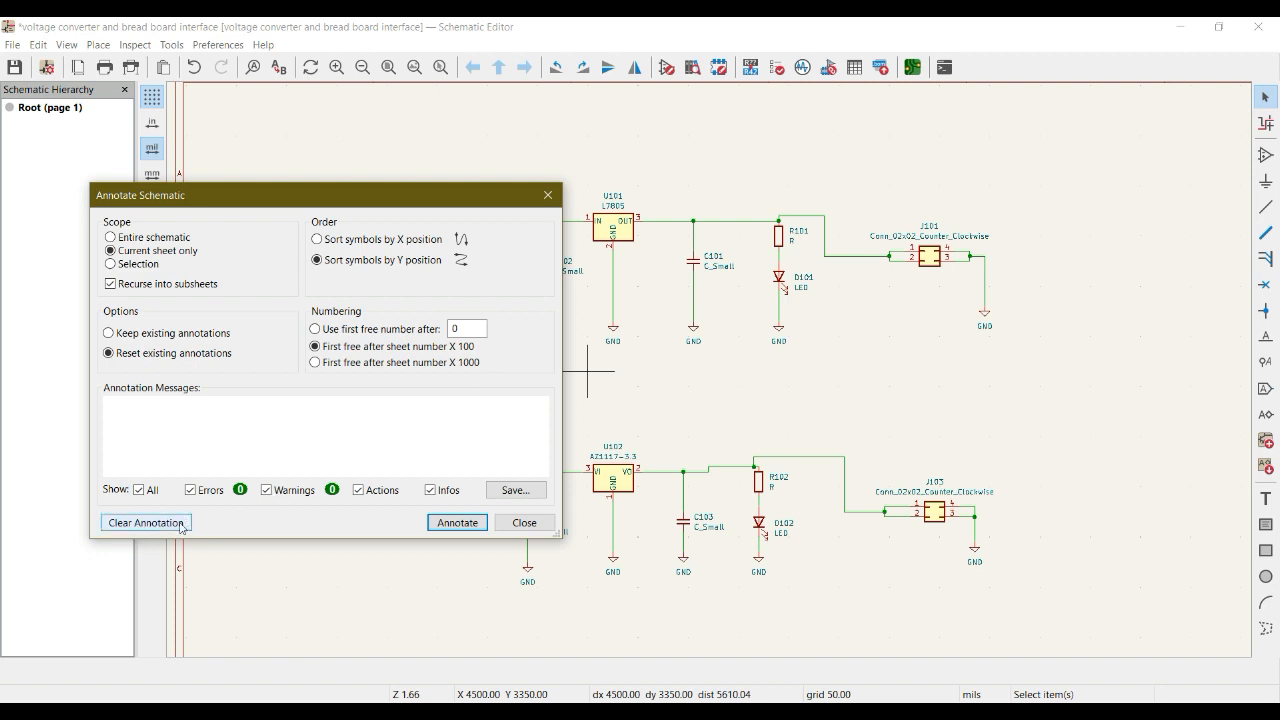
{"action": "mouse_move", "coordinate": [420, 195]}
{"action": "left_mouse_down"}
{"action": "mouse_move", "coordinate": [420, 217]}
{"action": "mouse_move", "coordinate": [316, 221]}
{"action": "left_mouse_up"}
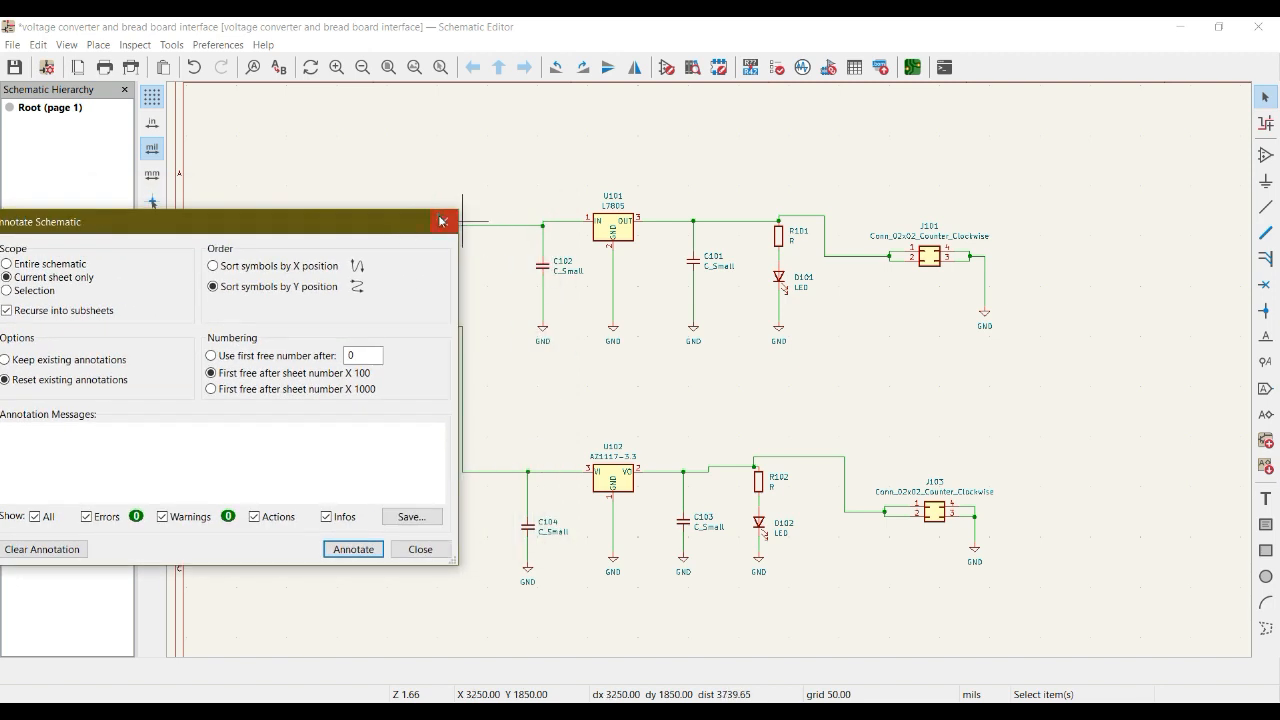
{"action": "left_click", "coordinate": [442, 221]}
Clear the existing reference designators of all symbols on the current sheet.
{"action": "right_click", "coordinate": [502, 350]}
{"action": "left_click", "coordinate": [729, 415]}
{"action": "scroll", "coordinate": [700, 380], "scroll_direction": "up", "scroll_amount": 3}
{"action": "scroll", "coordinate": [715, 372], "scroll_direction": "down", "scroll_amount": 2}
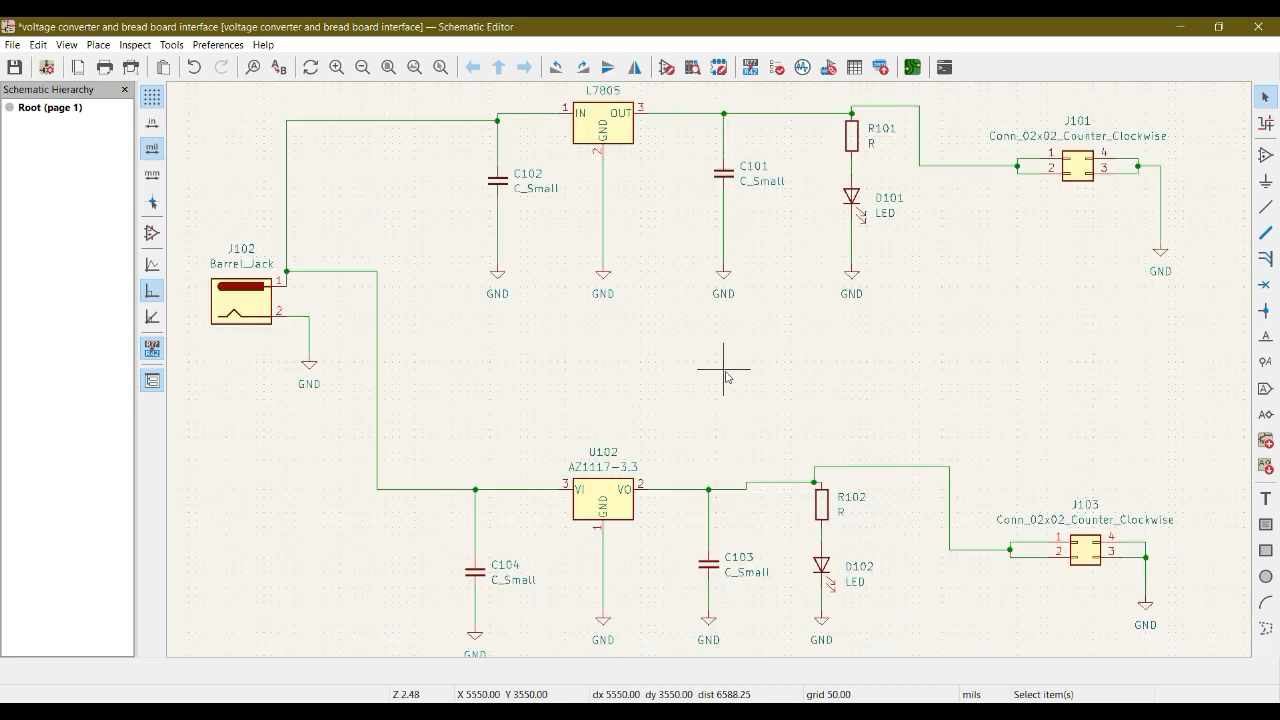
{"action": "middle_click_drag", "start_coordinate": [727, 377], "coordinate": [737, 421]}
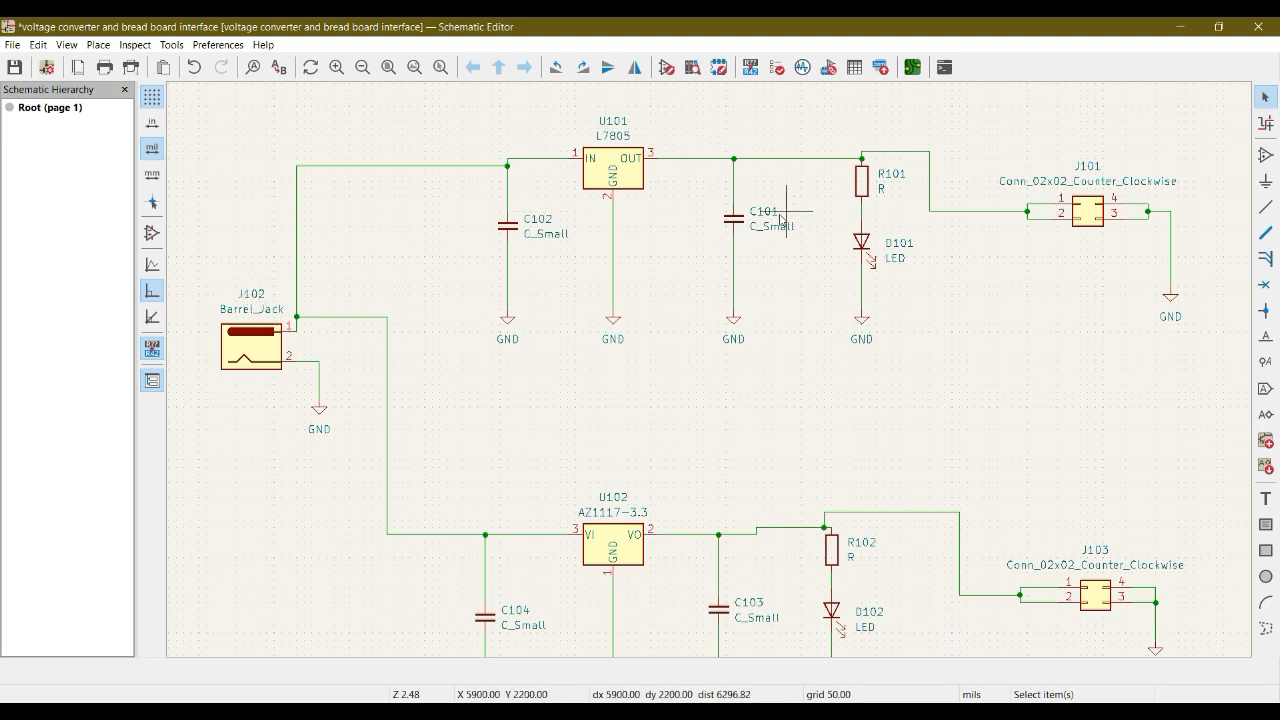
{"action": "left_click", "coordinate": [751, 68]}
{"action": "mouse_move", "coordinate": [345, 222]}
{"action": "left_mouse_down"}
{"action": "mouse_move", "coordinate": [538, 252]}
{"action": "mouse_move", "coordinate": [452, 214]}
{"action": "left_mouse_up"}
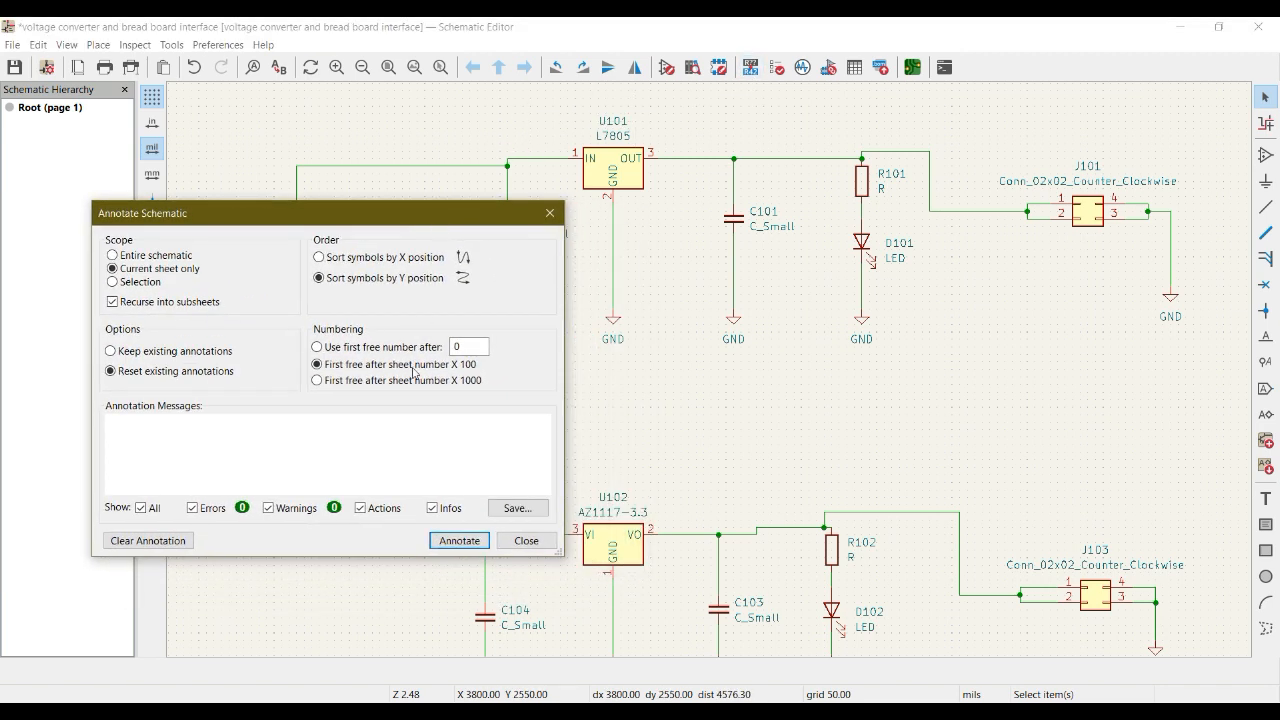
{"action": "left_click", "coordinate": [157, 544]}
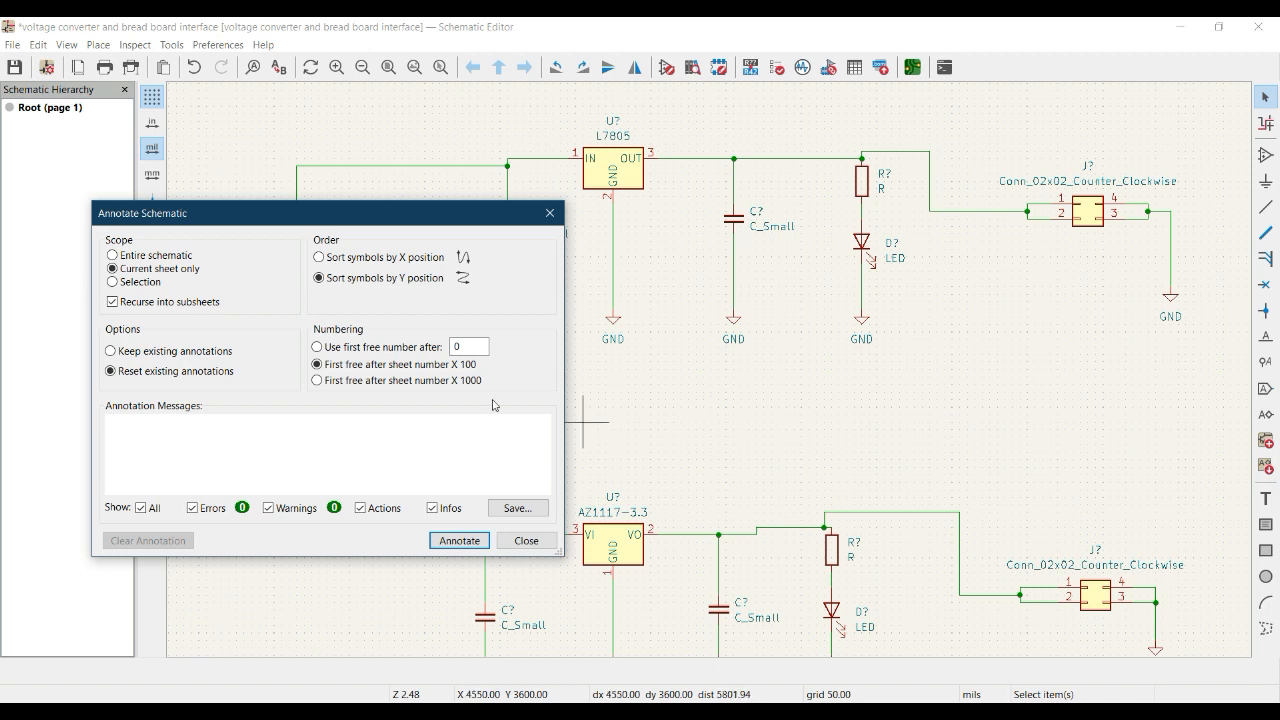
Annotate the current sheet using the first free number after 0, and inspect the designators in both regulator circuits.
{"action": "left_click", "coordinate": [317, 348]}
{"action": "left_click", "coordinate": [460, 541]}
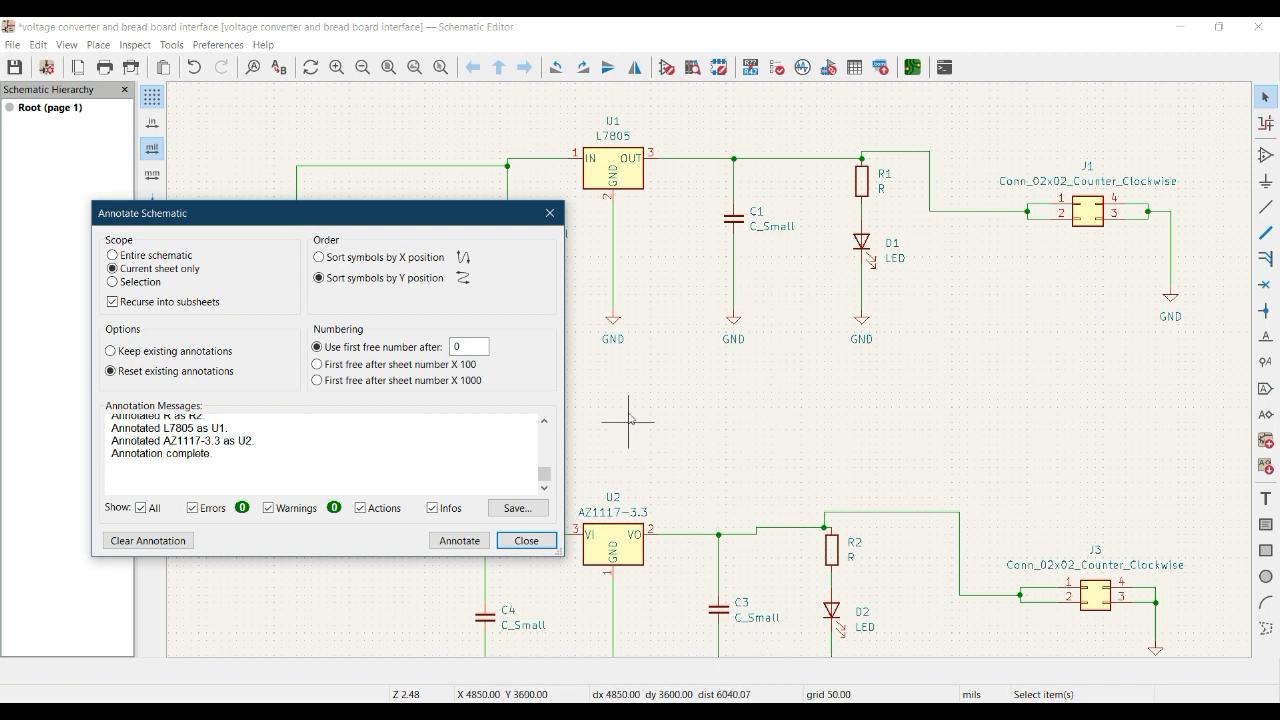
{"action": "left_click", "coordinate": [549, 213]}
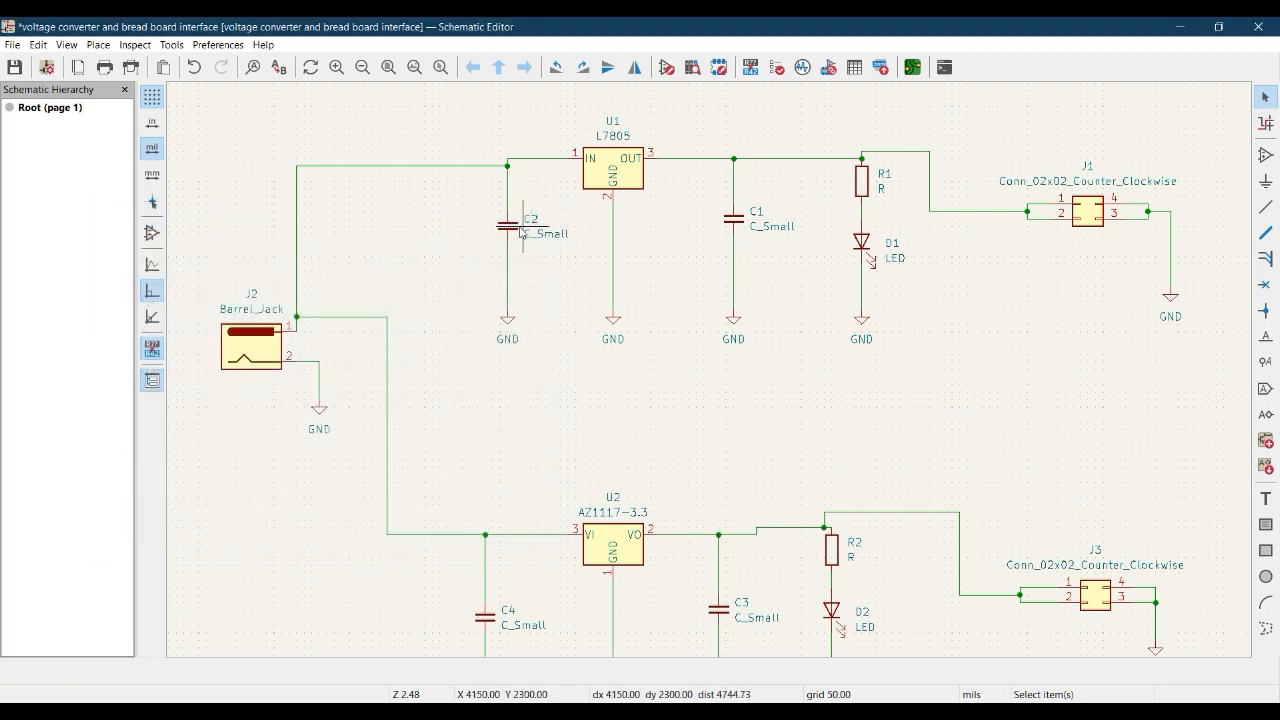
{"action": "middle_click_drag", "start_coordinate": [681, 603], "coordinate": [670, 532]}
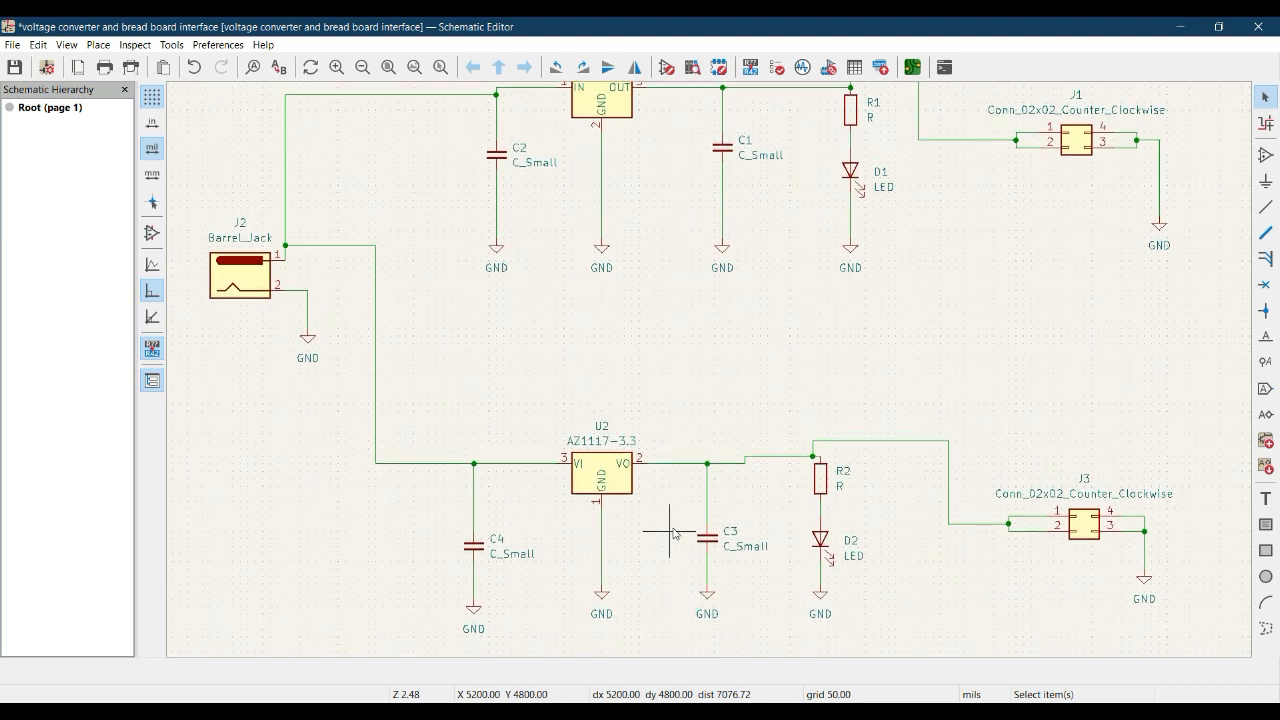
{"action": "middle_click_drag", "start_coordinate": [677, 305], "coordinate": [684, 408]}
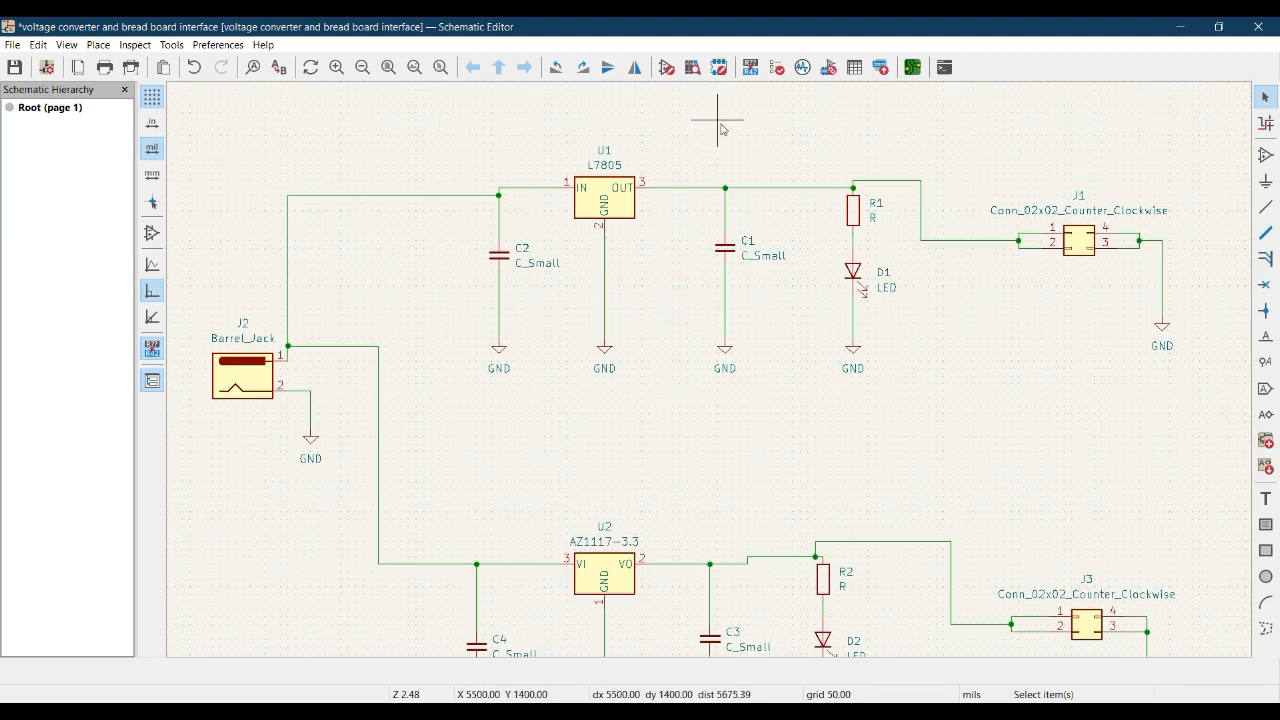
Re-annotate the current sheet with first free after sheet number X 100, followed by first free after sheet number X 1000.
{"action": "left_click", "coordinate": [747, 72]}
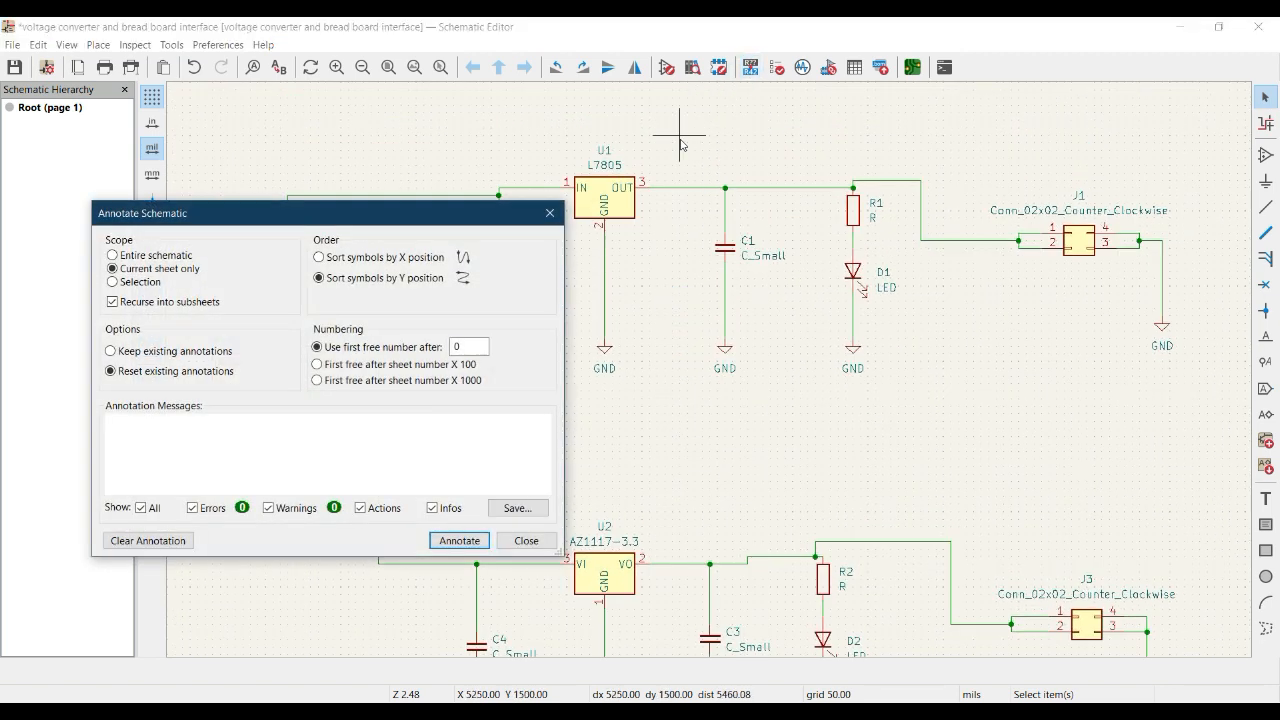
{"action": "left_click", "coordinate": [317, 366]}
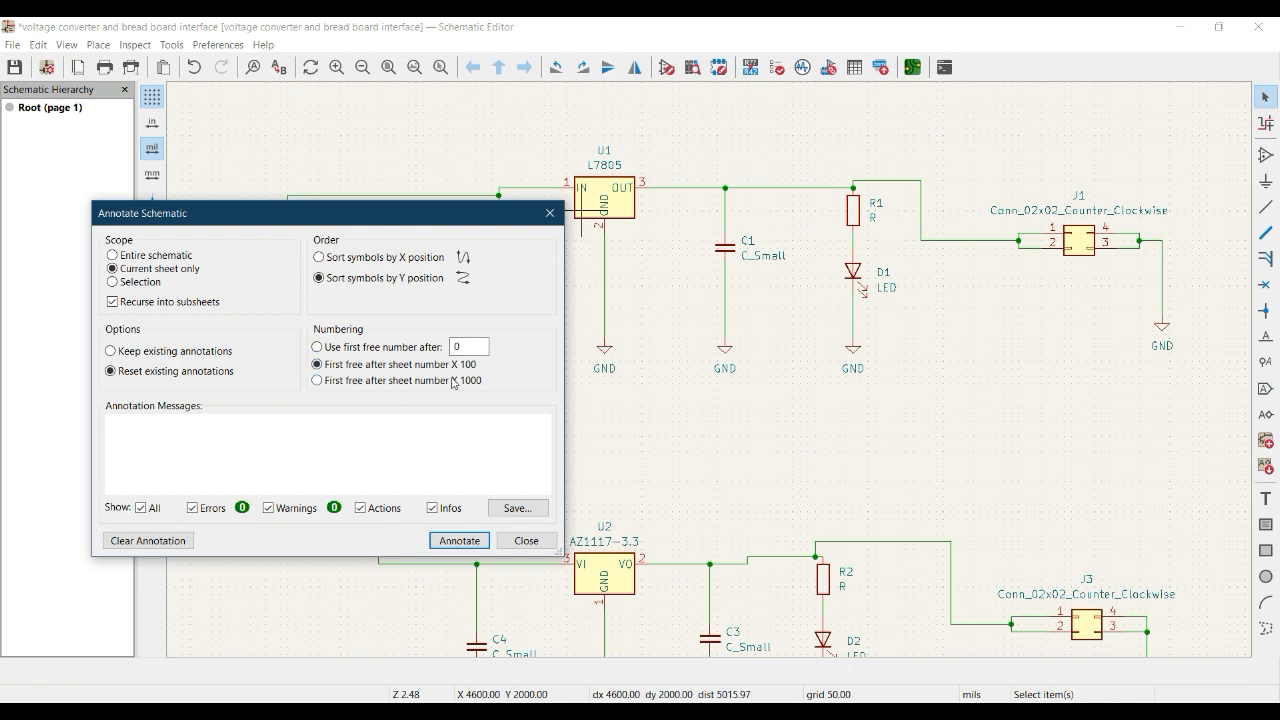
{"action": "left_click", "coordinate": [458, 541]}
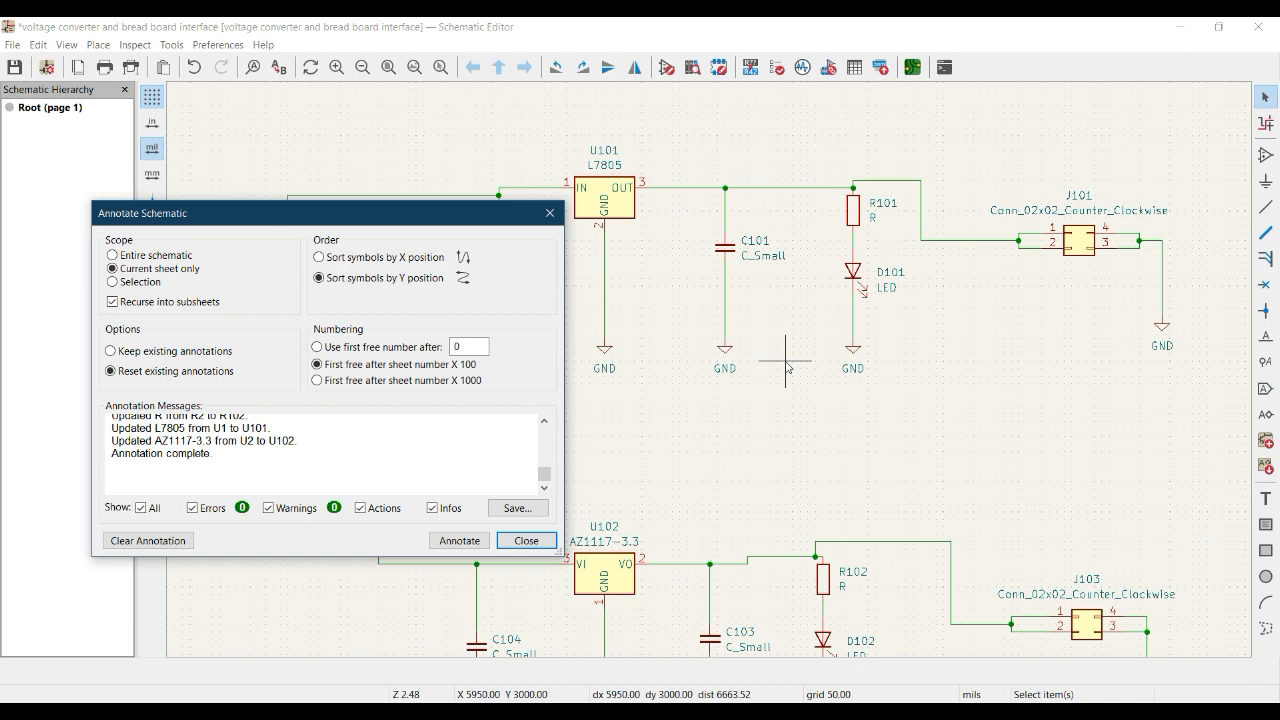
{"action": "left_click", "coordinate": [318, 381]}
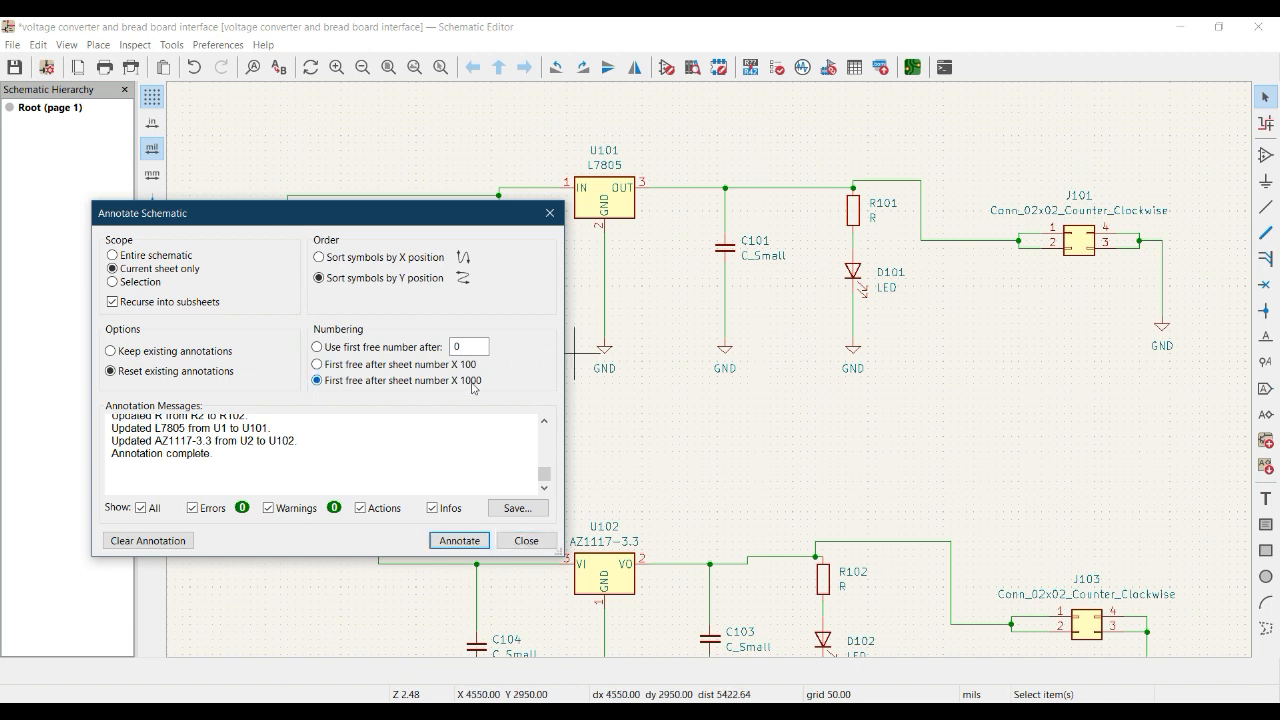
{"action": "left_click", "coordinate": [458, 541]}
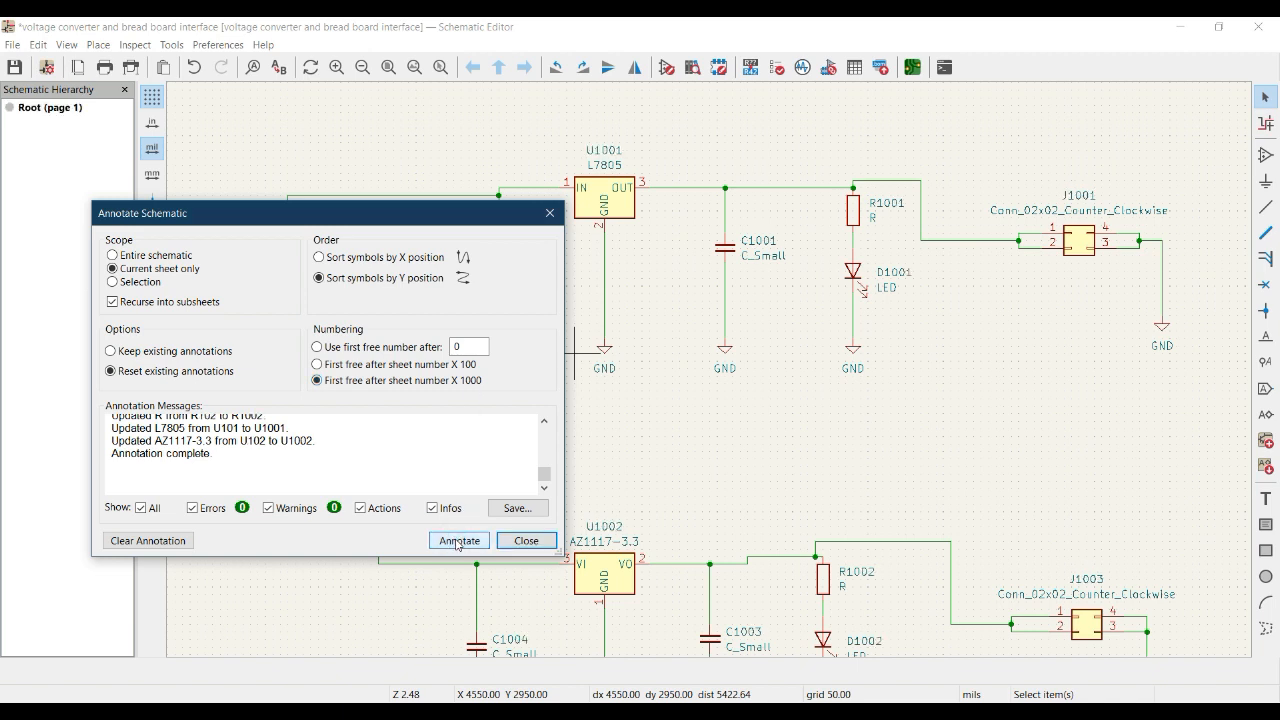
Clear the current annotation and annotate the sheet again with first free after sheet number X 100.
{"action": "left_click", "coordinate": [179, 542]}
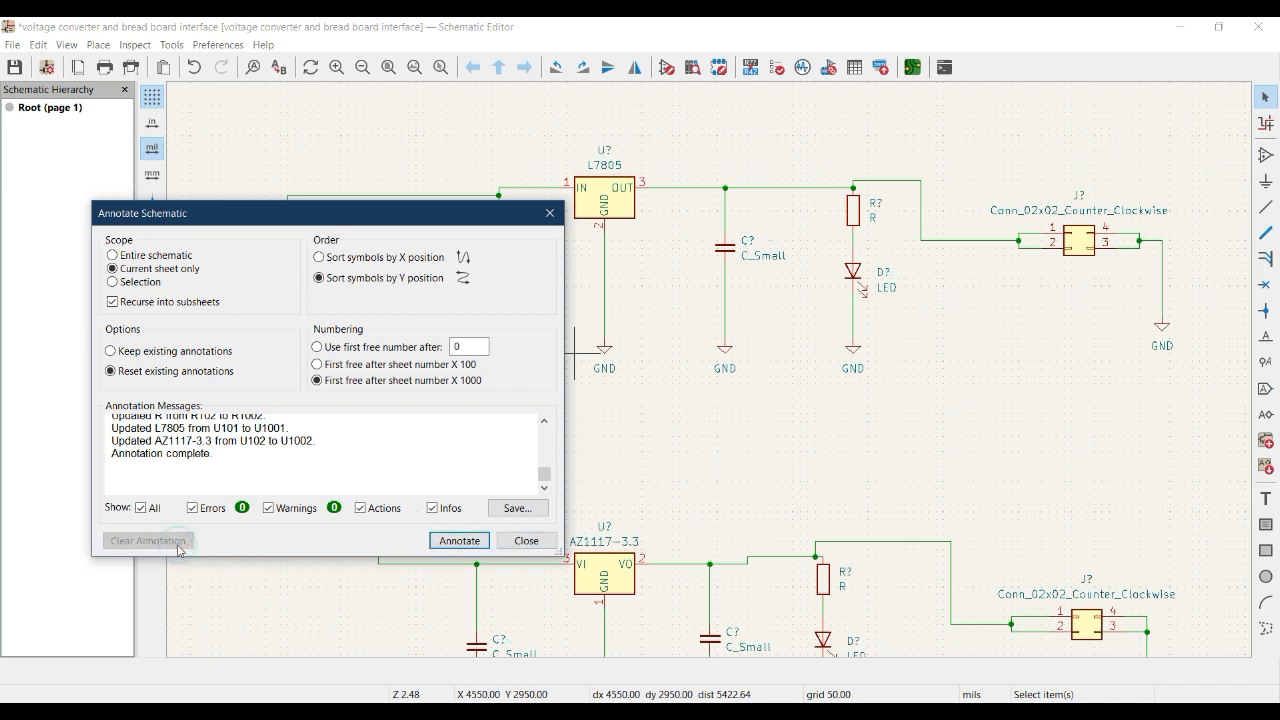
{"action": "left_click", "coordinate": [318, 365]}
{"action": "left_click", "coordinate": [447, 547]}
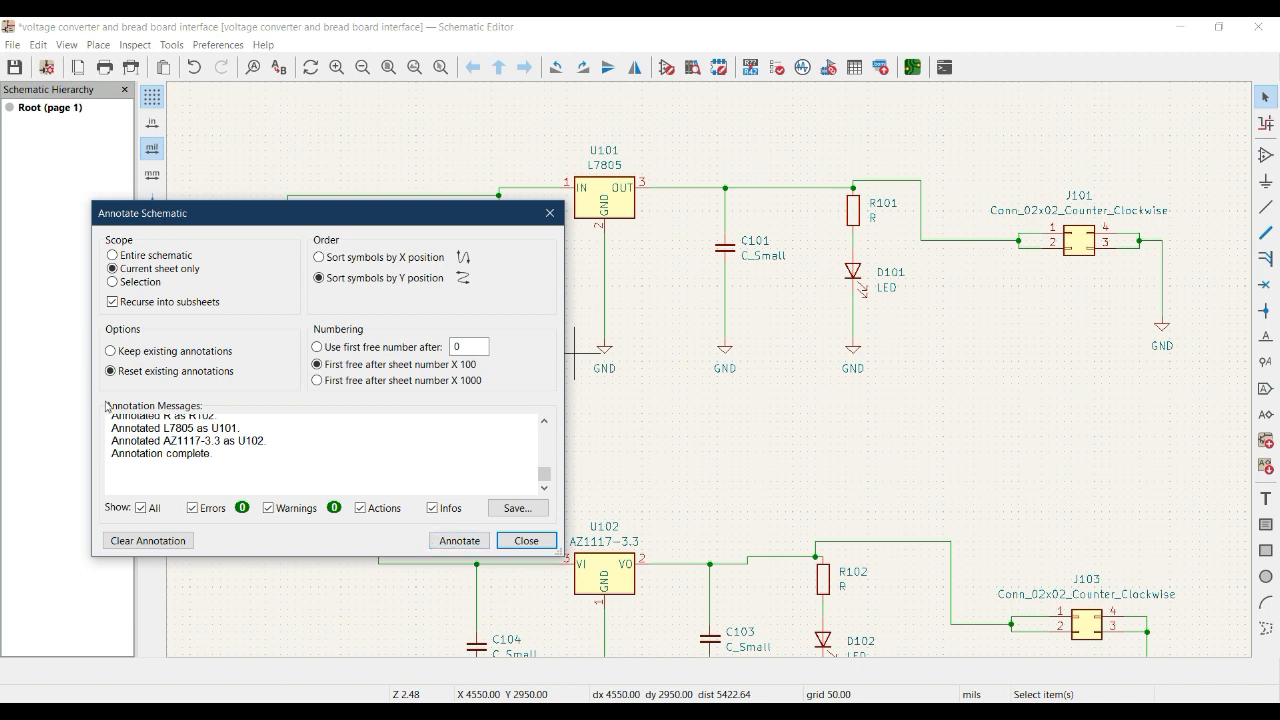
Try annotating the sheet from the first free number after 0 while keeping existing annotations.
{"action": "left_click", "coordinate": [111, 352]}
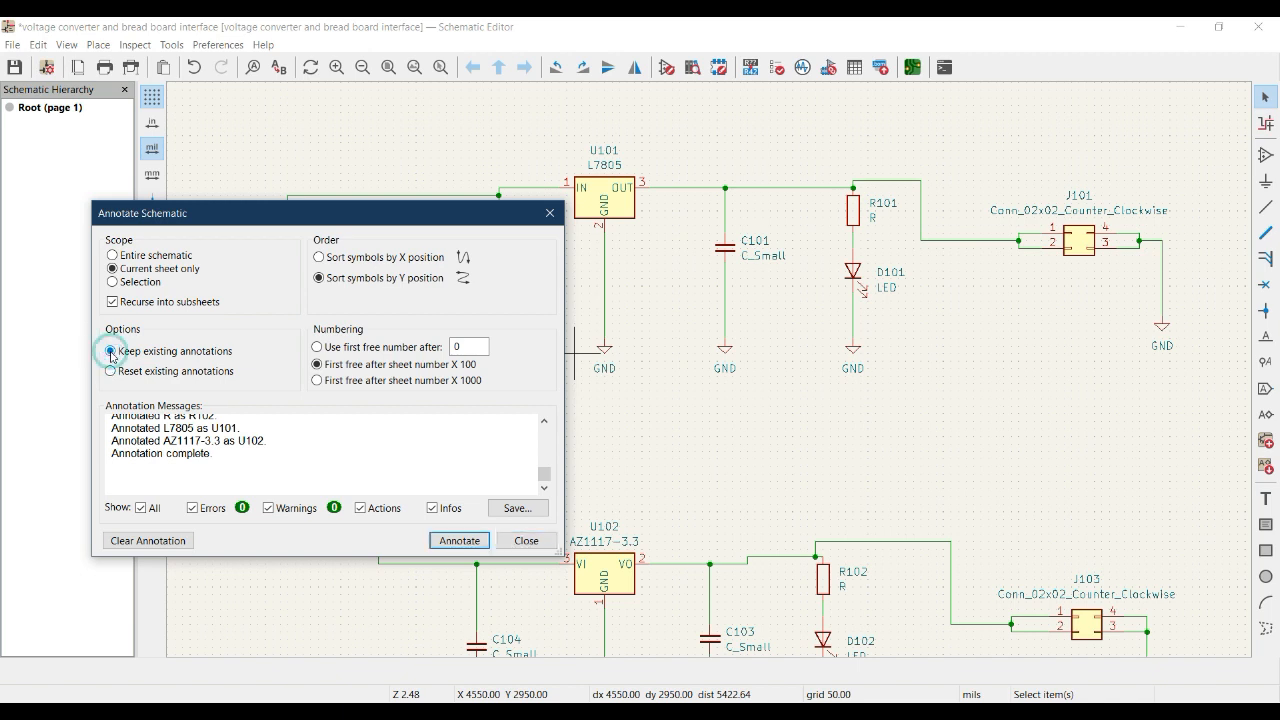
{"action": "left_click", "coordinate": [317, 348]}
{"action": "left_click", "coordinate": [458, 541]}
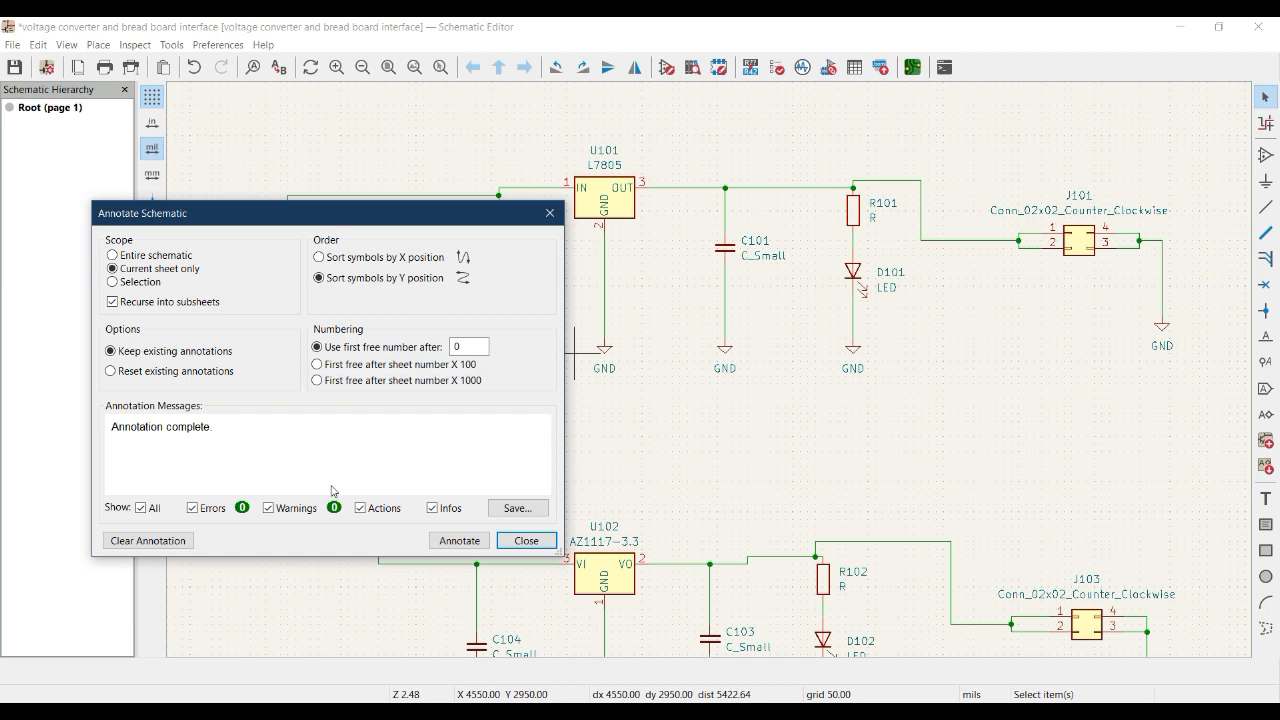
Annotate the sheet with existing annotations reset and numbering at first free after sheet number X 100.
{"action": "left_click", "coordinate": [112, 373]}
{"action": "left_click", "coordinate": [318, 364]}
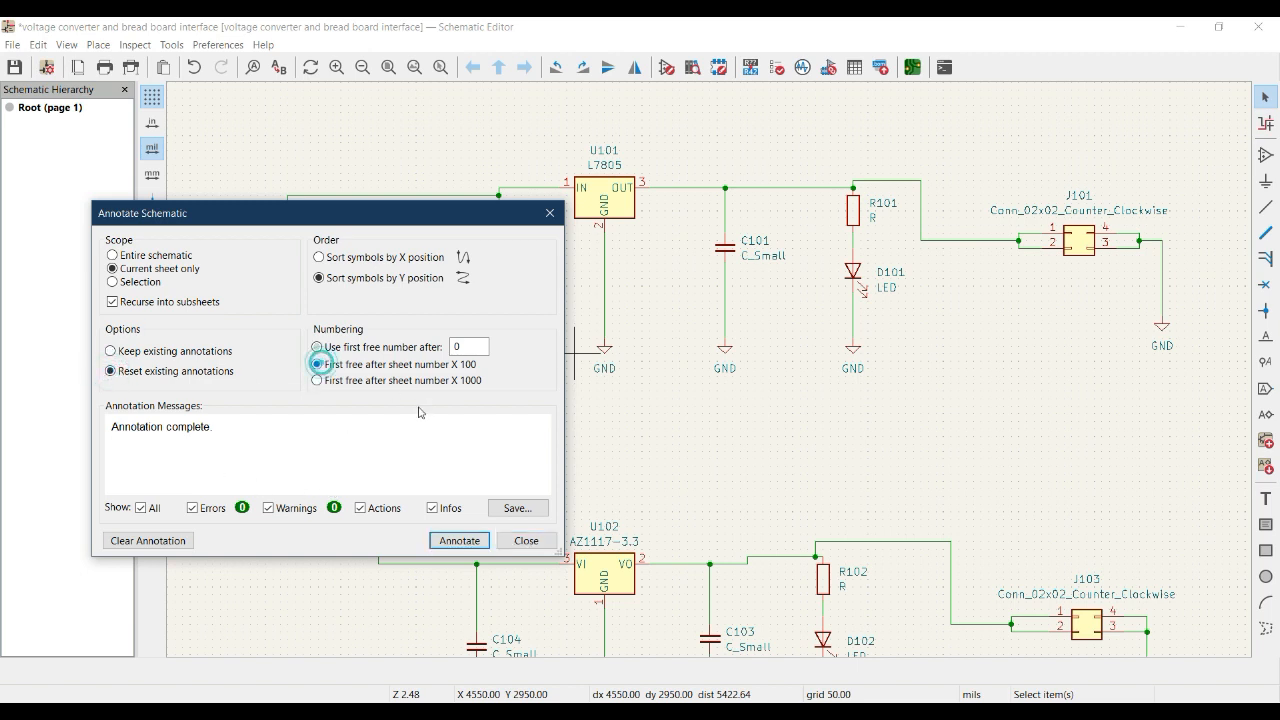
{"action": "left_click", "coordinate": [466, 543]}
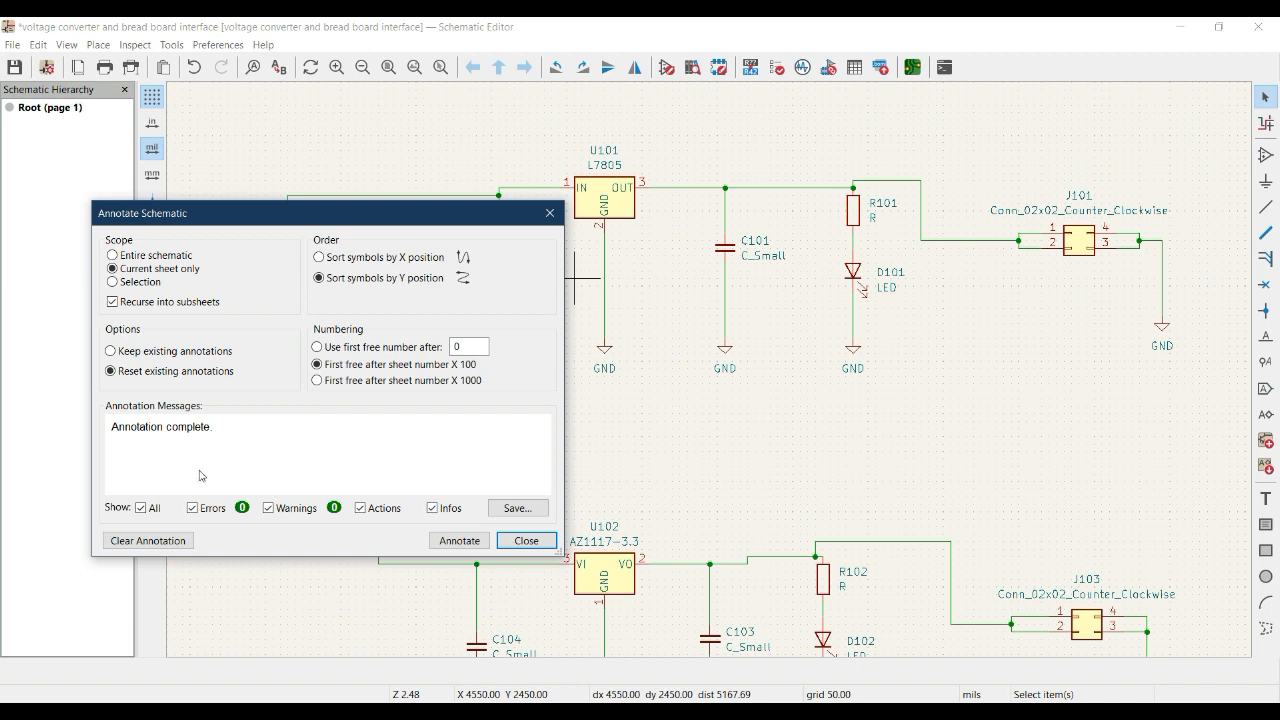
Save the annotation messages to the Desktop as a text file named report.
{"action": "left_click_drag", "start_coordinate": [231, 428], "coordinate": [101, 435]}
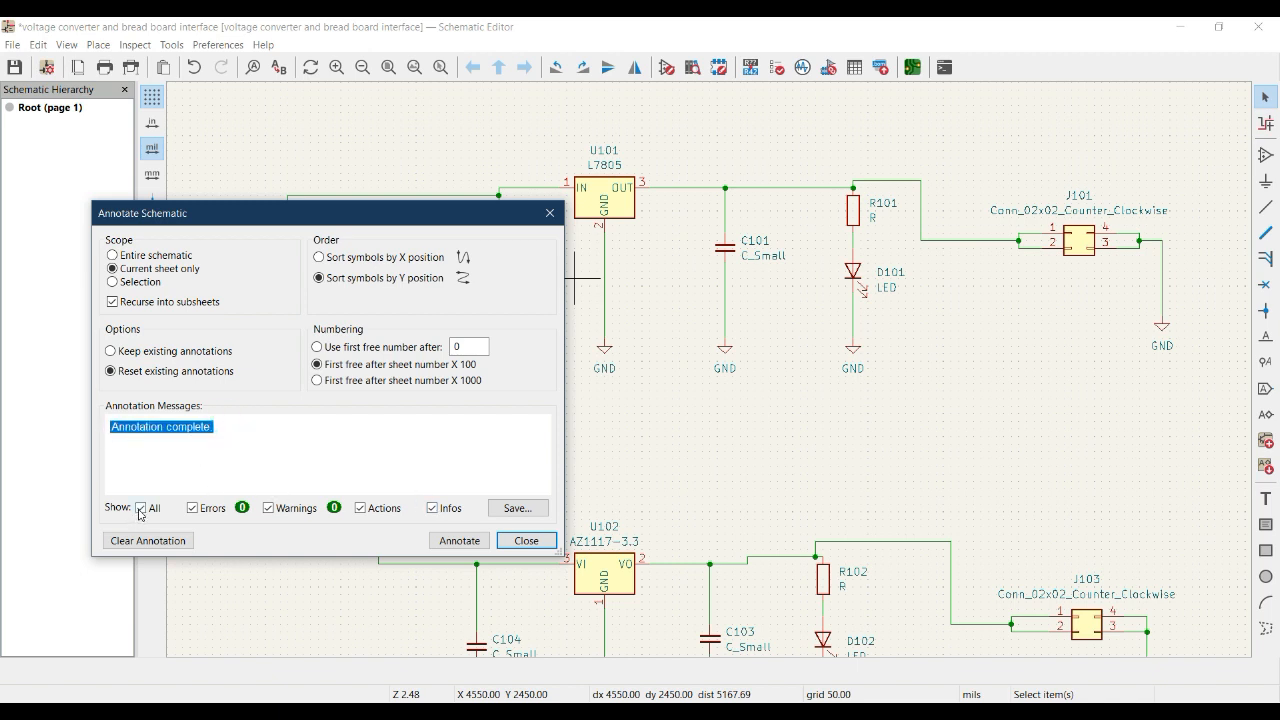
{"action": "left_click", "coordinate": [164, 455]}
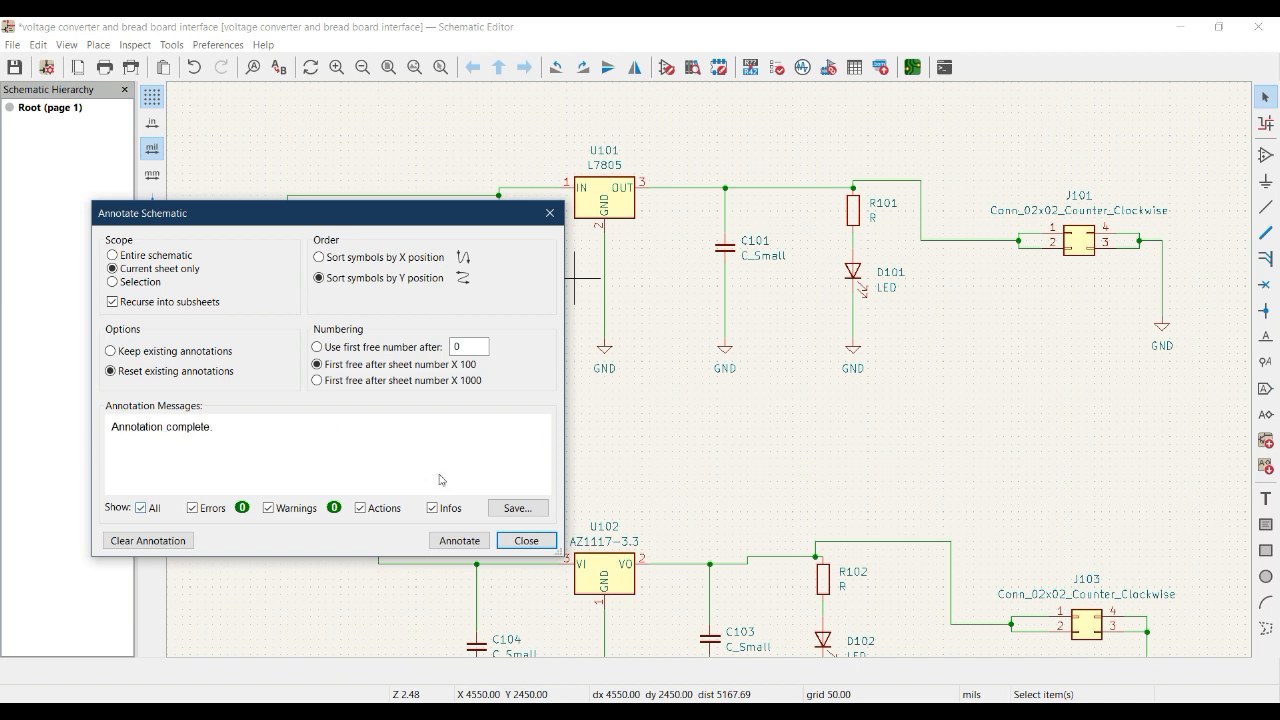
{"action": "left_click", "coordinate": [507, 509]}
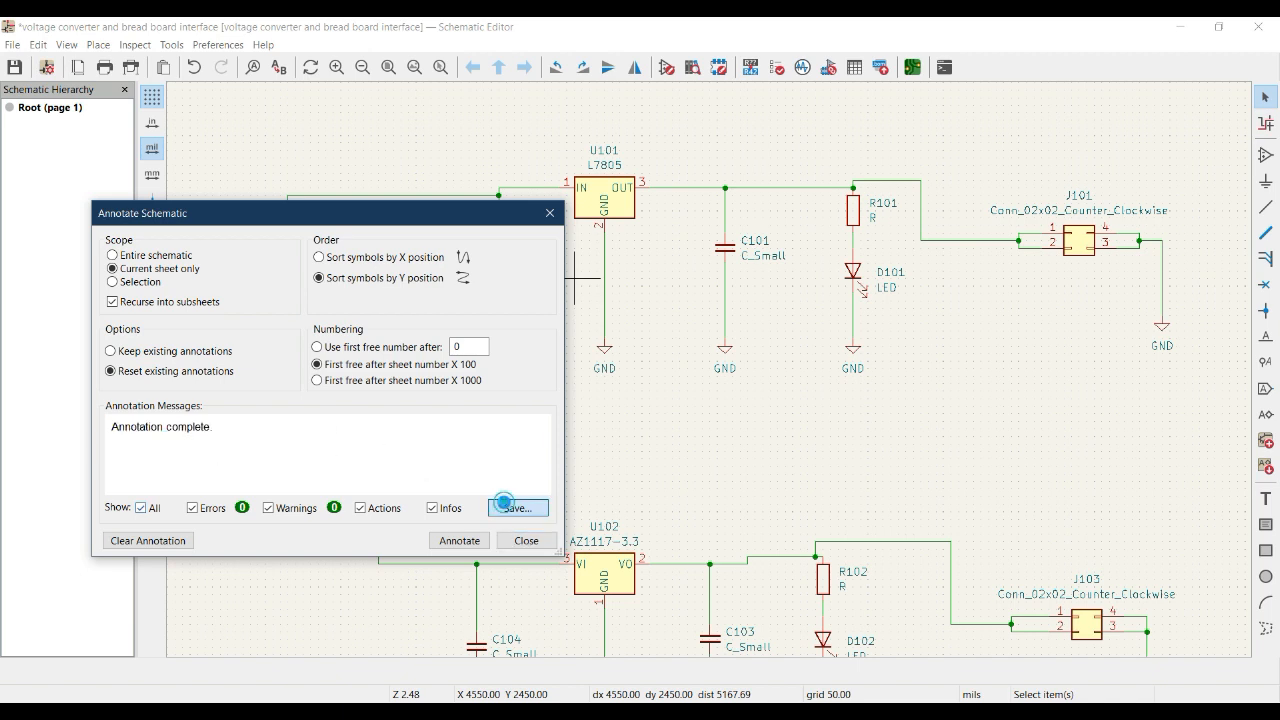
{"action": "left_click", "coordinate": [167, 371]}
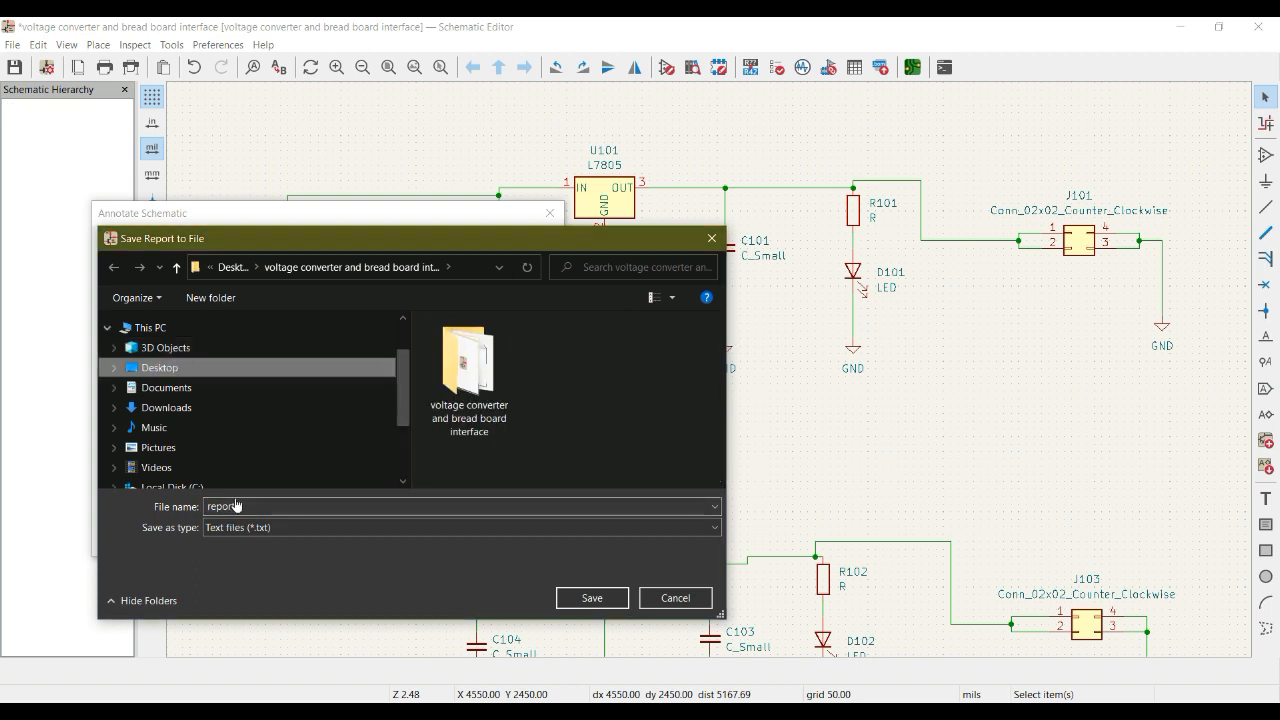
{"action": "left_click", "coordinate": [590, 597]}
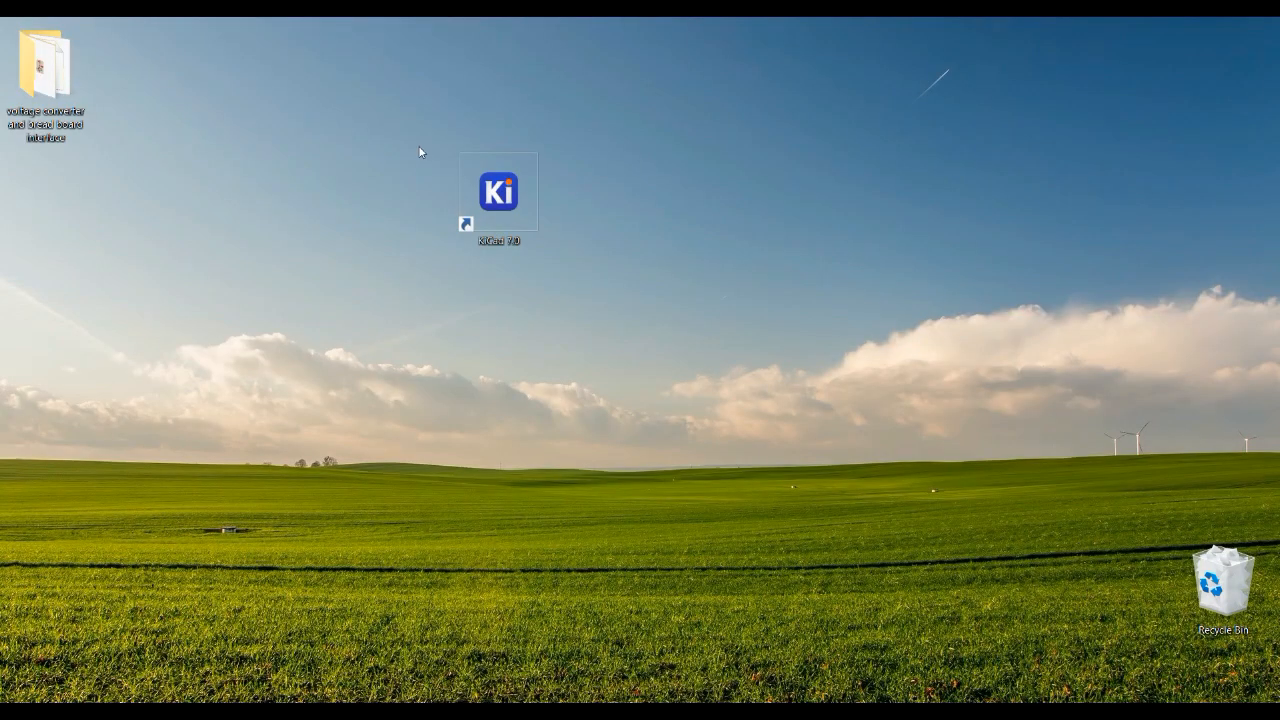
Open the saved report from the Desktop in Notepad, read its message, close it and return to the Schematic Editor.
{"action": "double_click", "coordinate": [37, 213]}
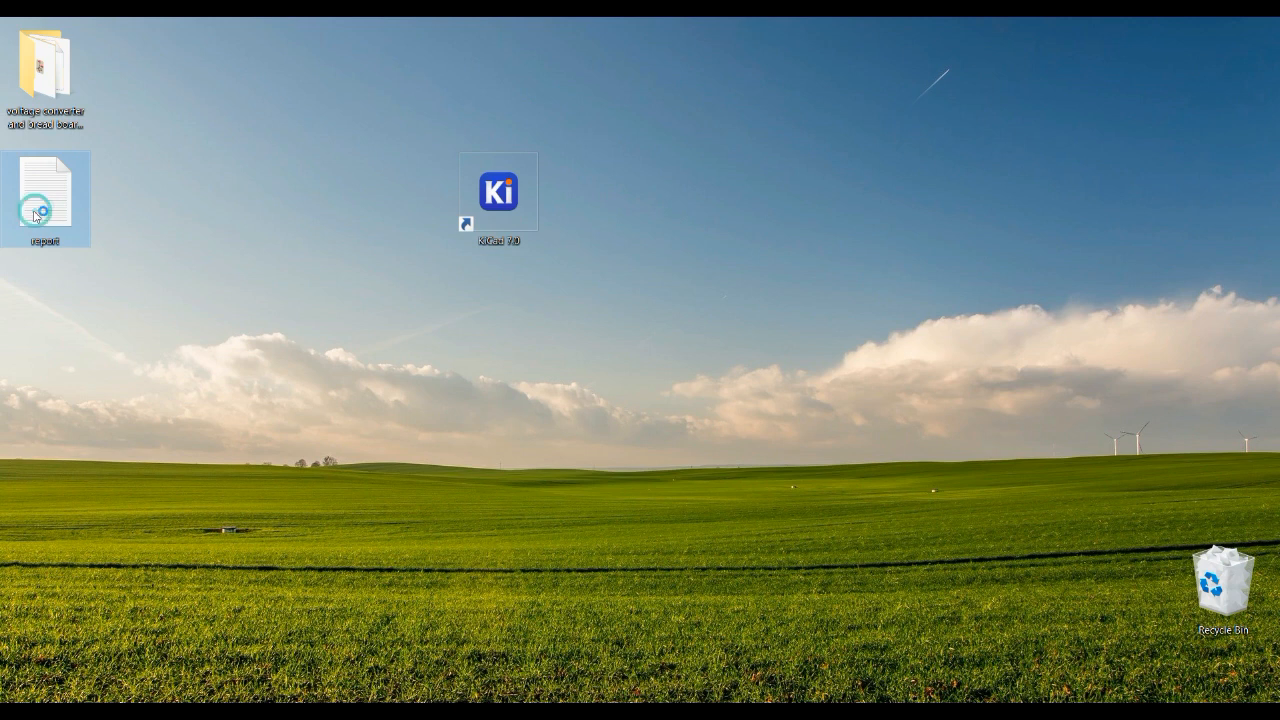
{"action": "left_click_drag", "start_coordinate": [792, 273], "coordinate": [466, 267]}
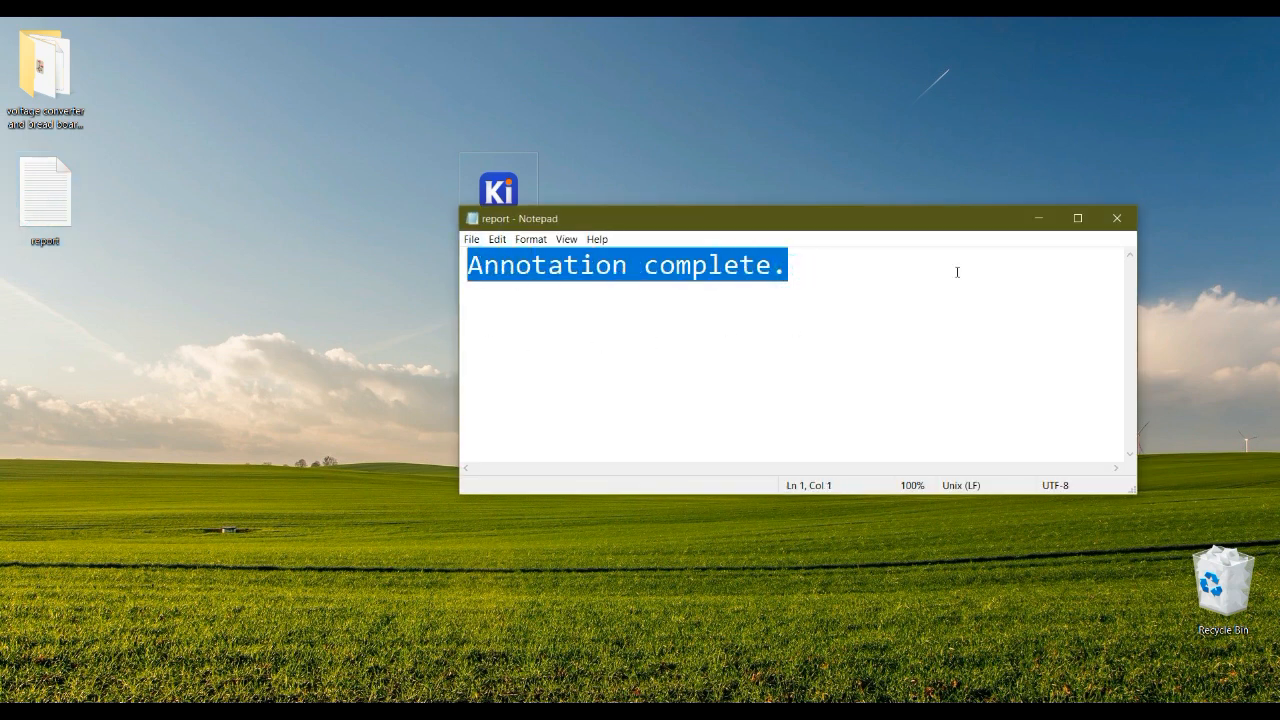
{"action": "left_click", "coordinate": [1117, 219]}
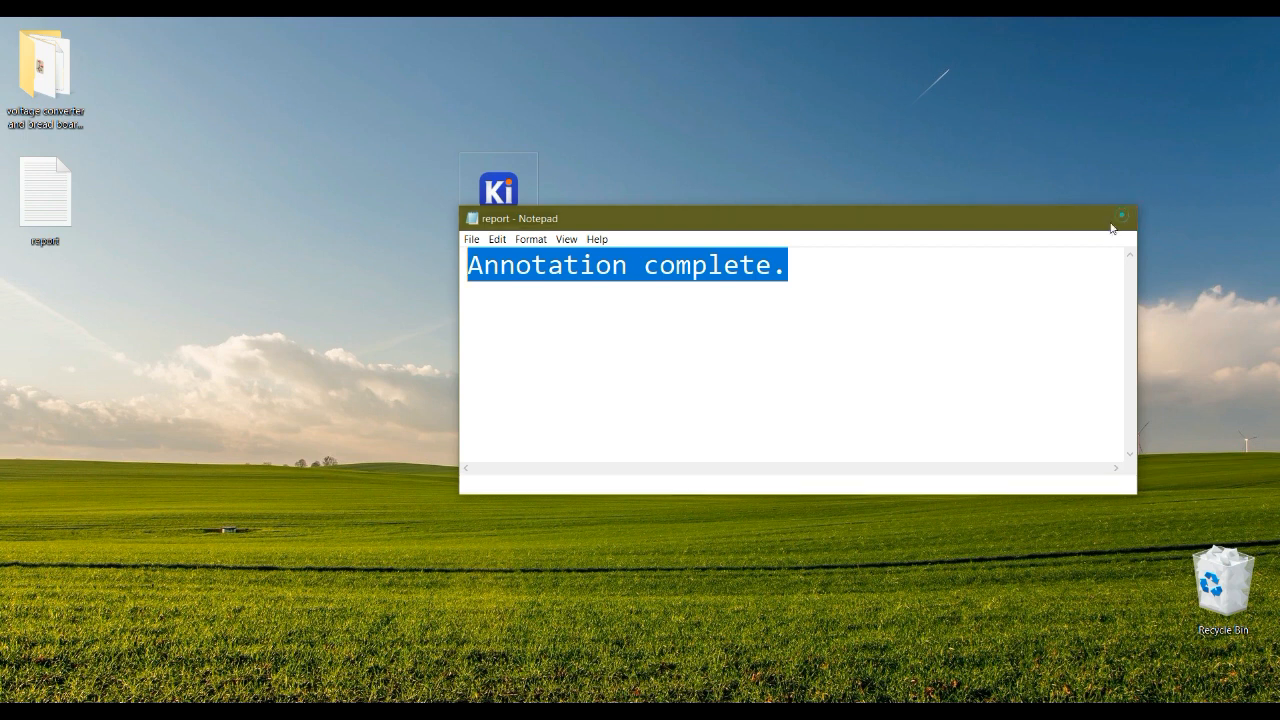
{"action": "left_click", "coordinate": [497, 684]}
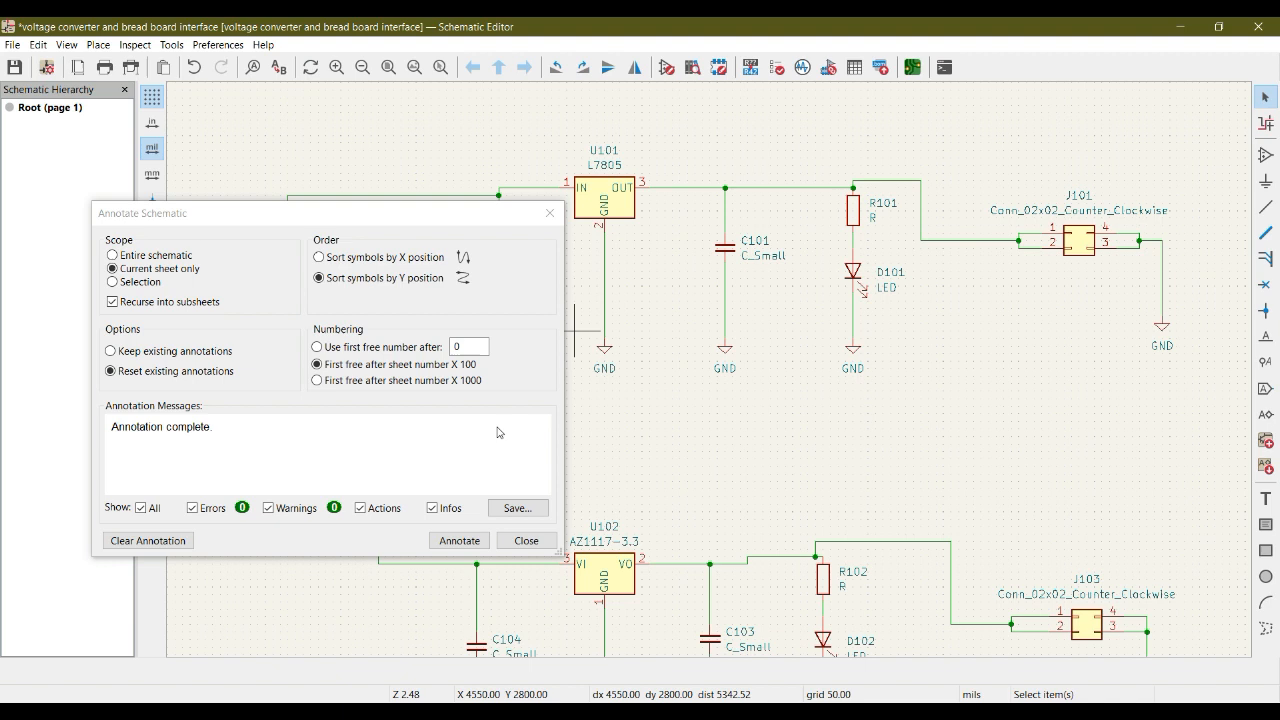
Close the annotation settings and view the symbol properties of the L7805 regulator.
{"action": "left_click", "coordinate": [551, 215]}
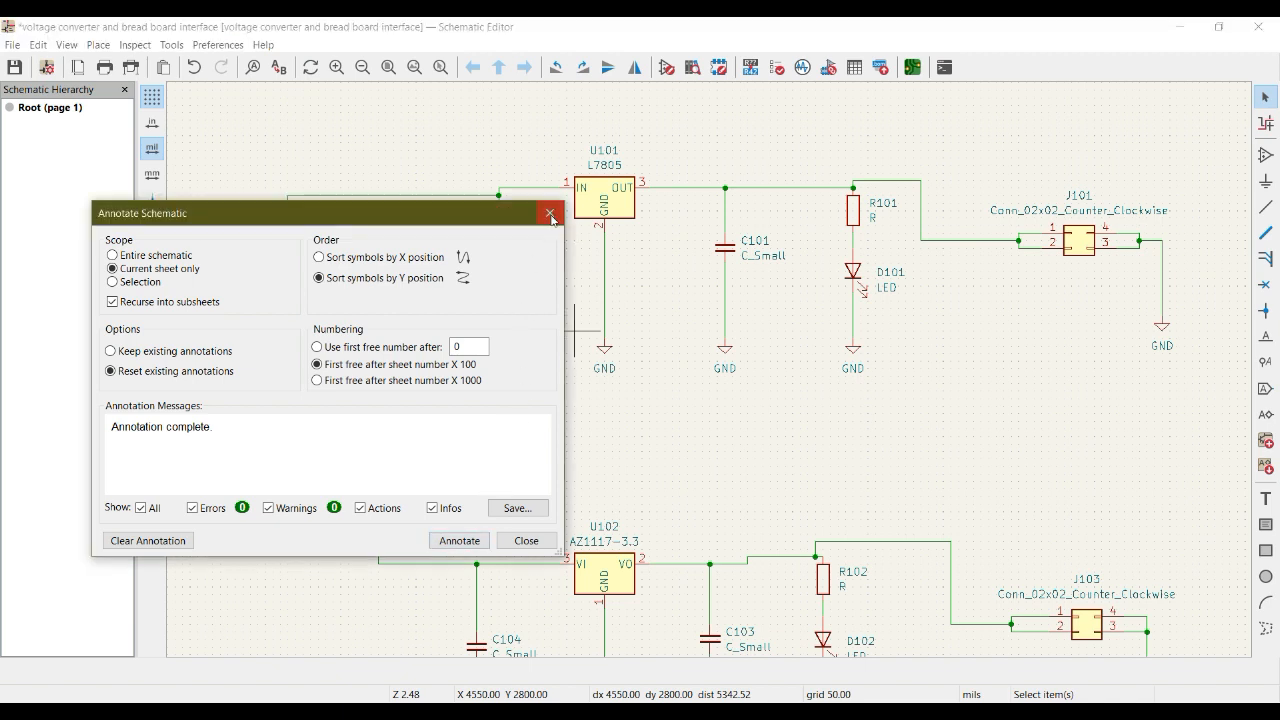
{"action": "middle_click_drag", "start_coordinate": [734, 508], "coordinate": [713, 462]}
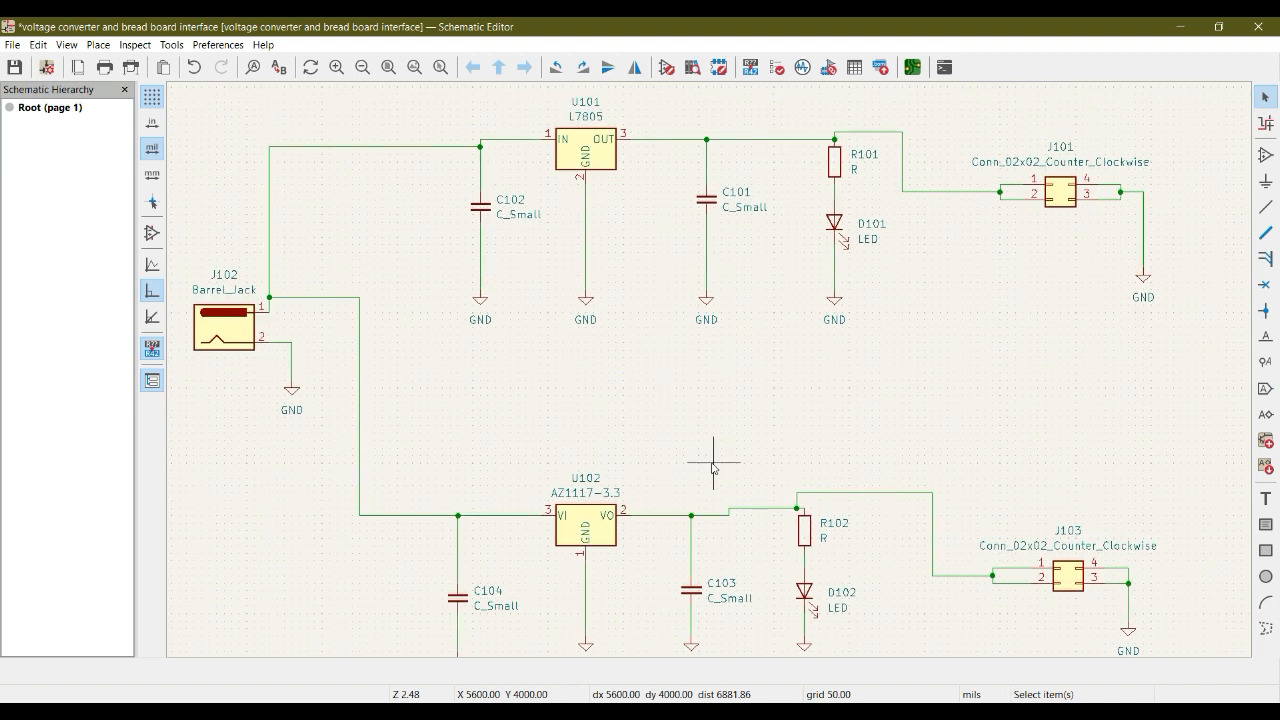
{"action": "scroll", "coordinate": [713, 462], "scroll_direction": "down", "scroll_amount": 2}
{"action": "middle_click_drag", "start_coordinate": [709, 313], "coordinate": [697, 394]}
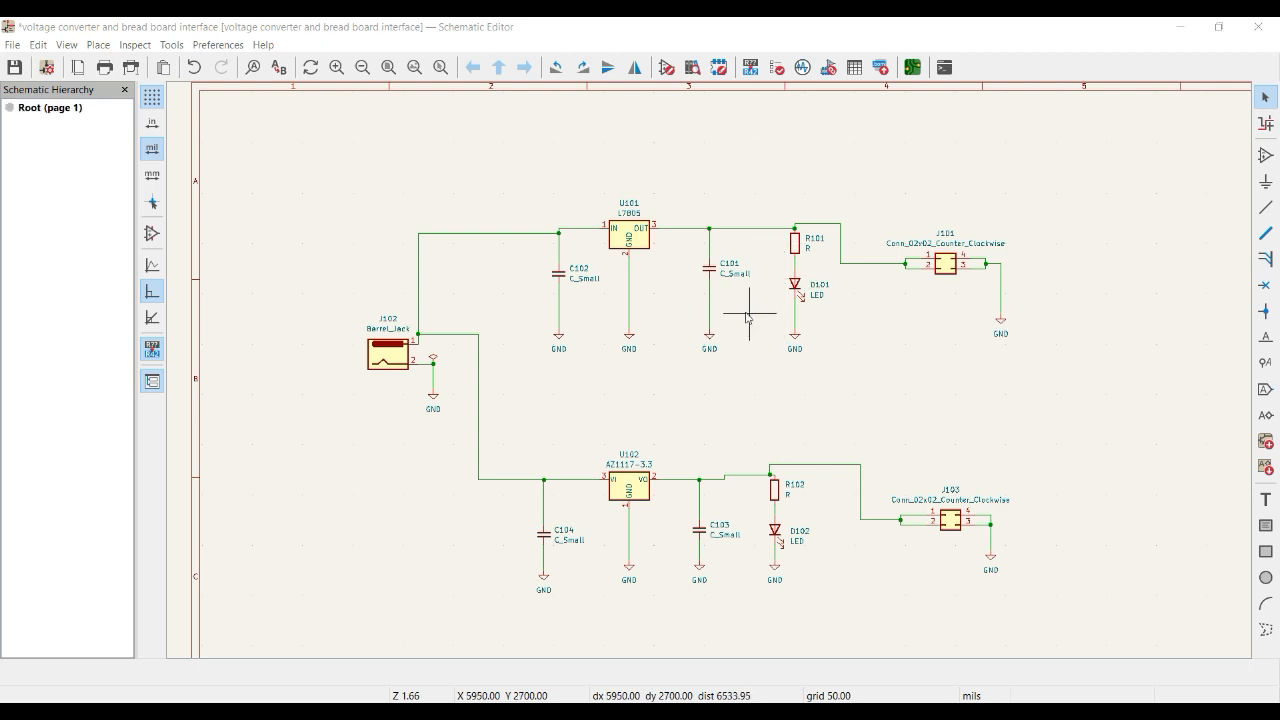
{"action": "left_click", "coordinate": [630, 235]}
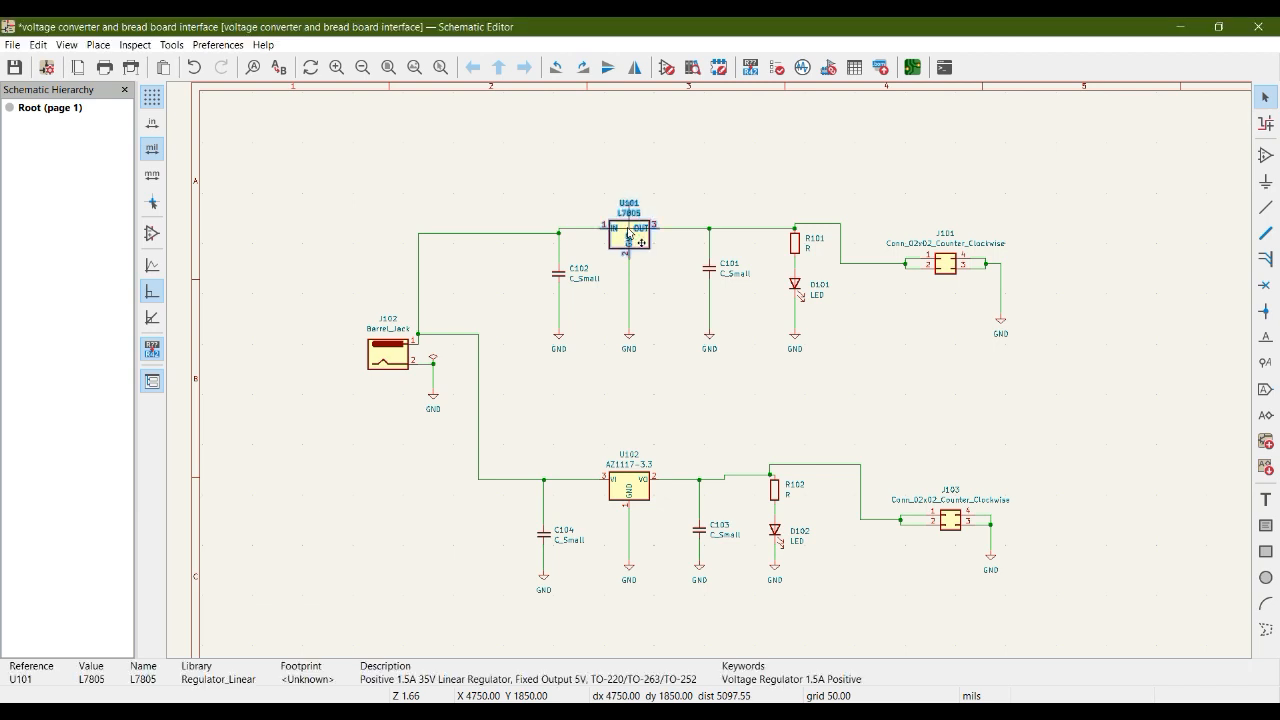
{"action": "double_click", "coordinate": [630, 235]}
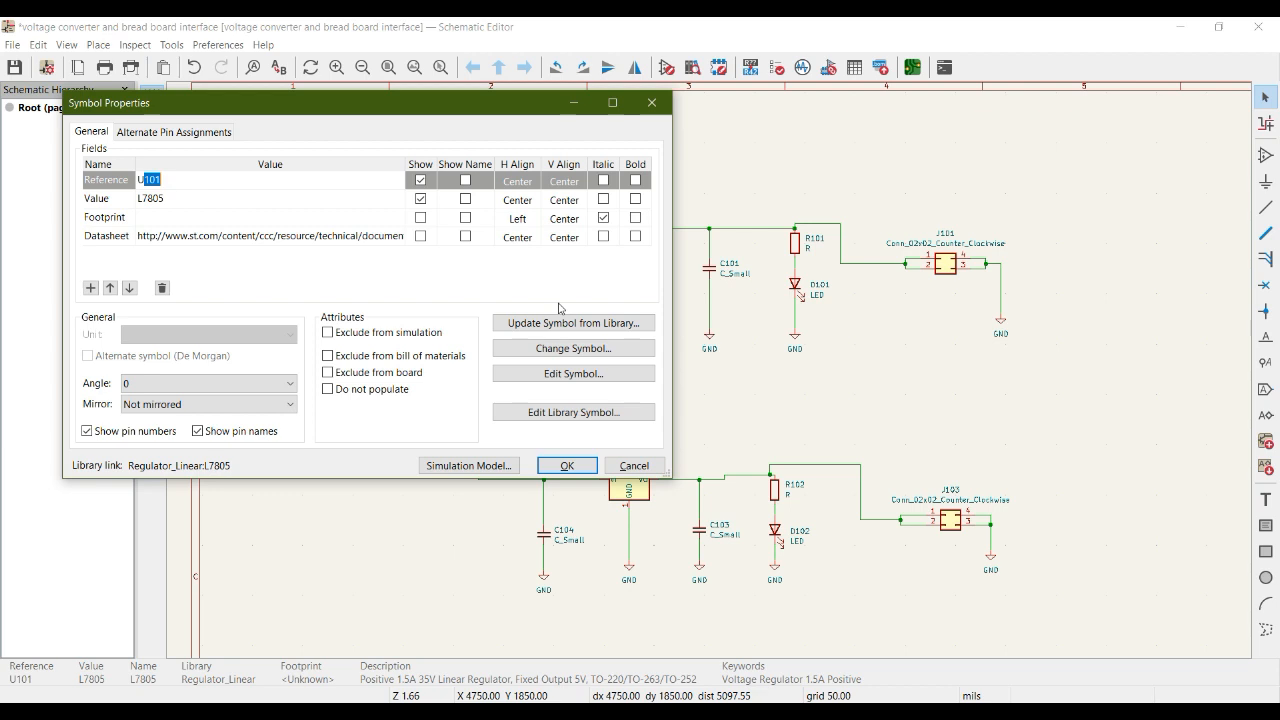
{"action": "left_click", "coordinate": [653, 104]}
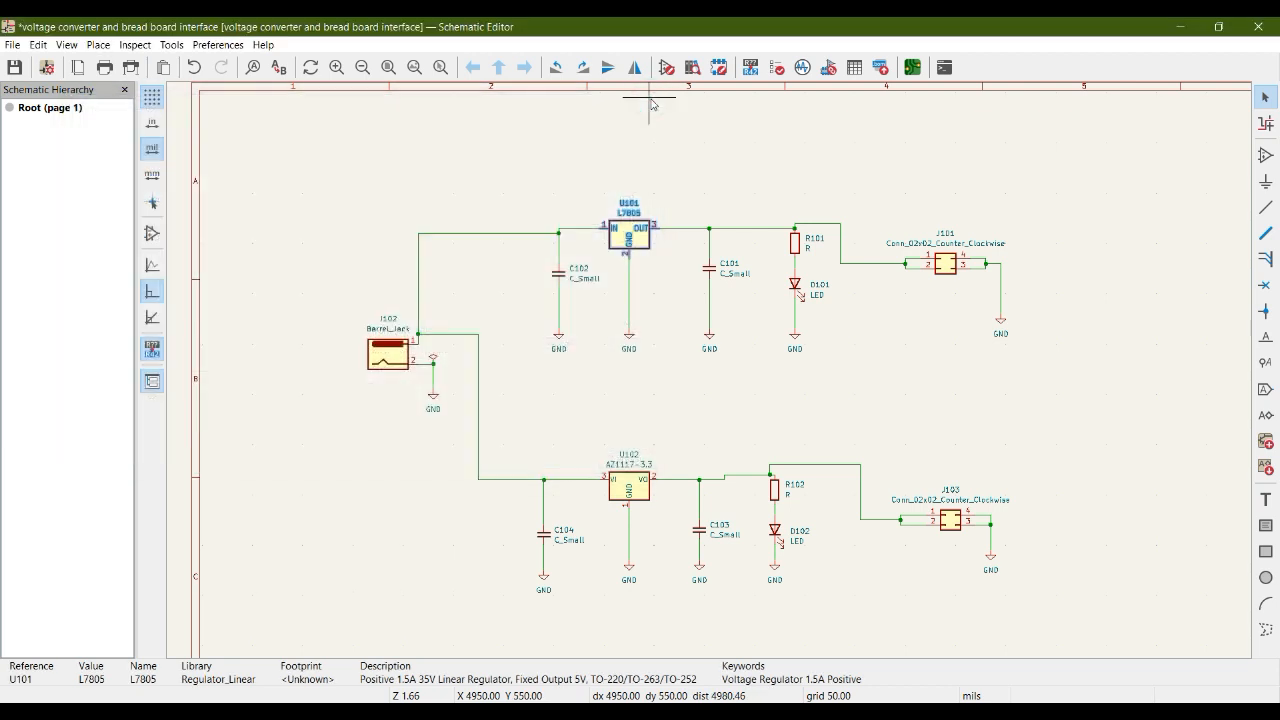
Set the L7805 regulator's reference designator to U25 in its symbol properties.
{"action": "right_click", "coordinate": [630, 242]}
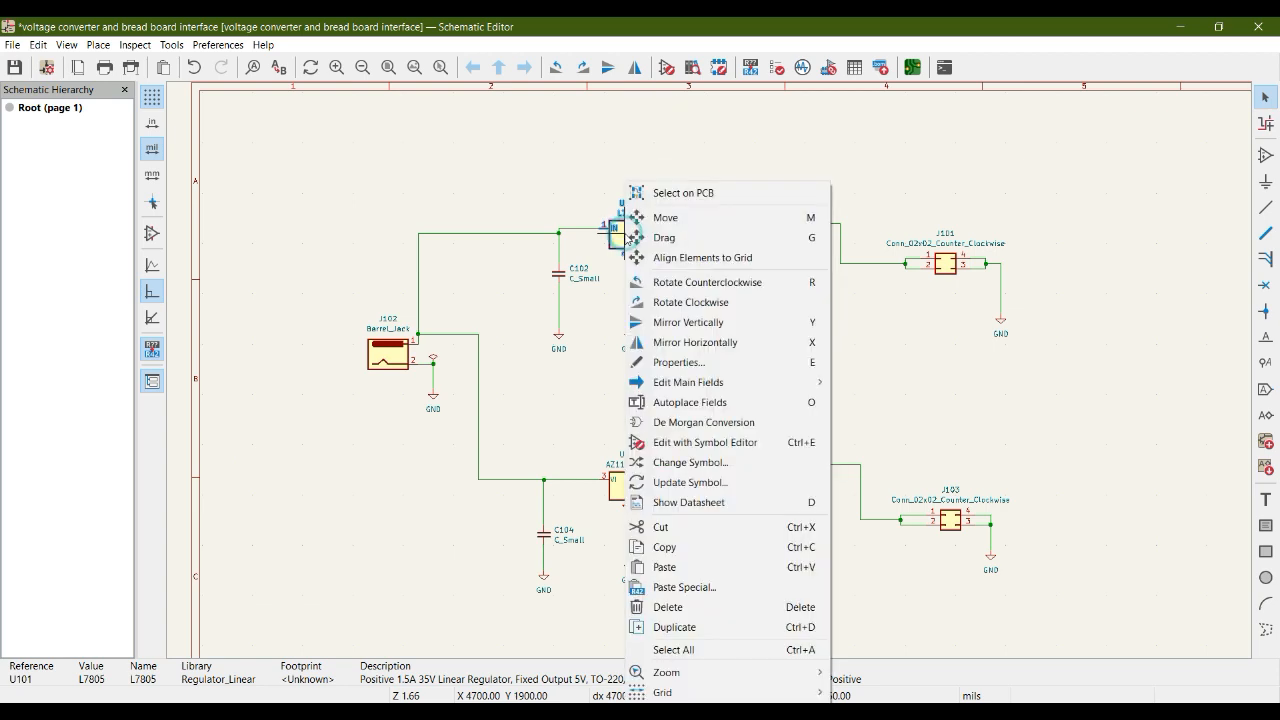
{"action": "left_click", "coordinate": [665, 362]}
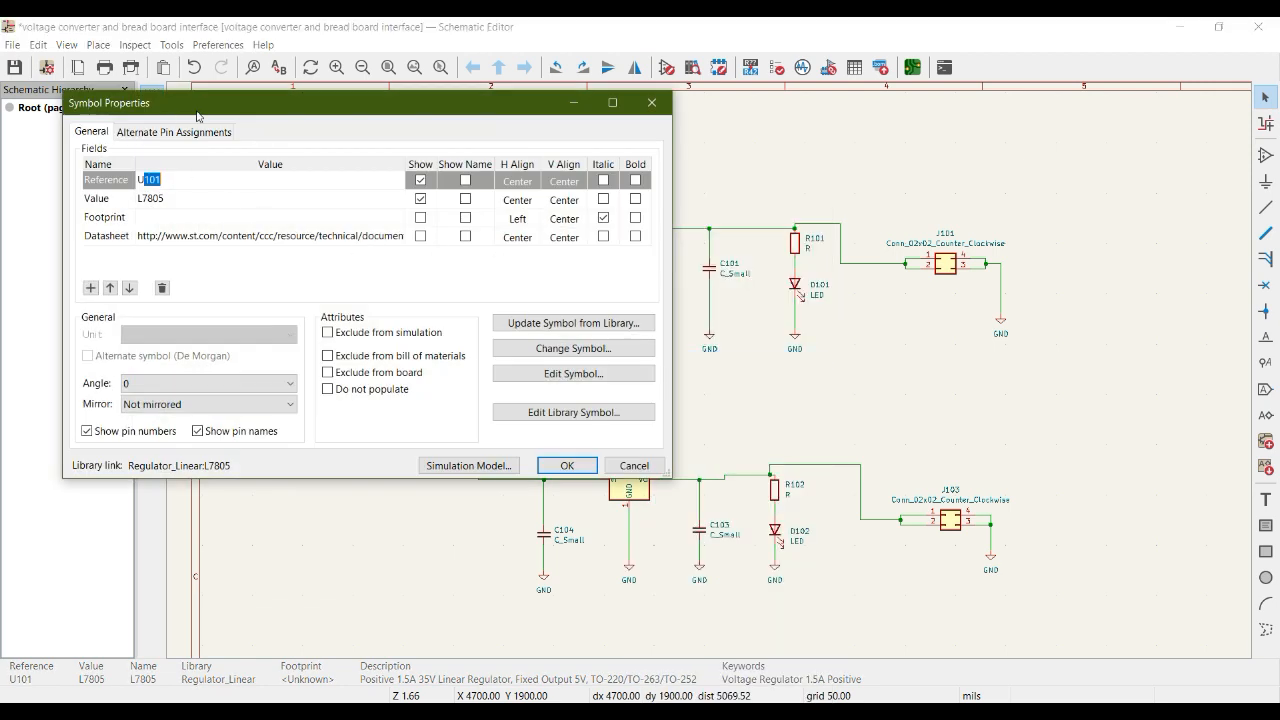
{"action": "left_click", "coordinate": [113, 187]}
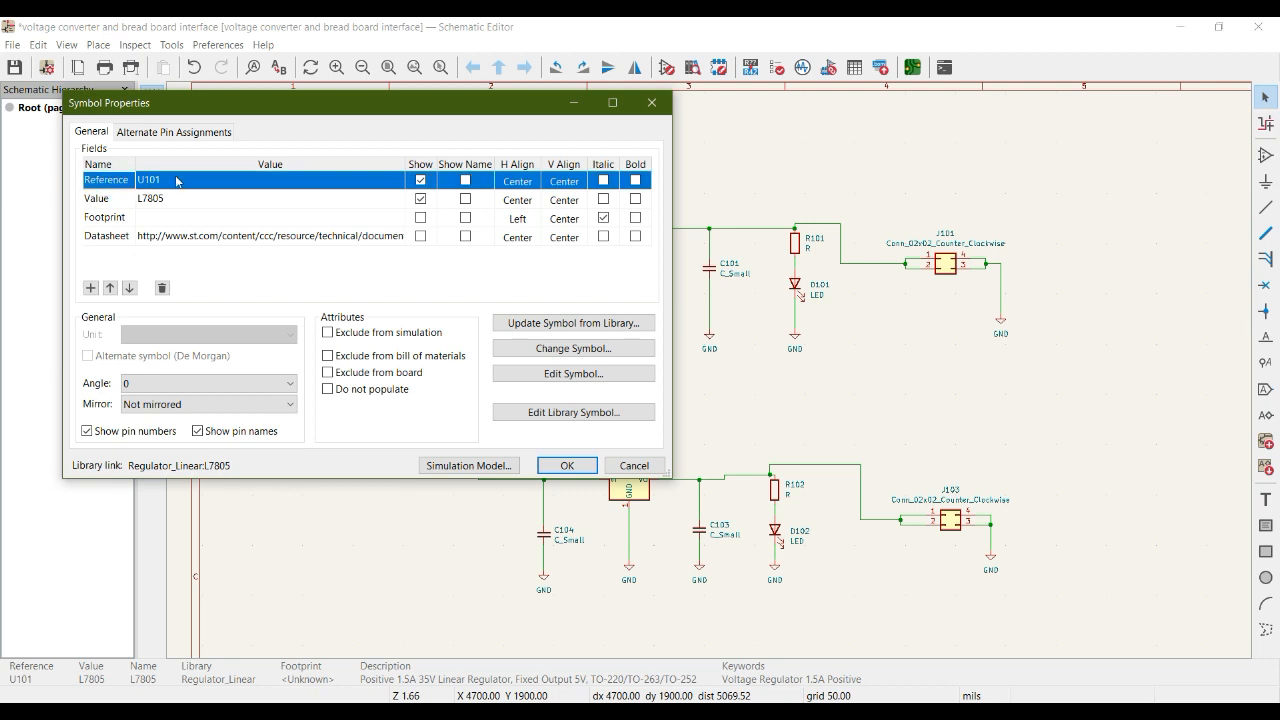
{"action": "left_click", "coordinate": [177, 181]}
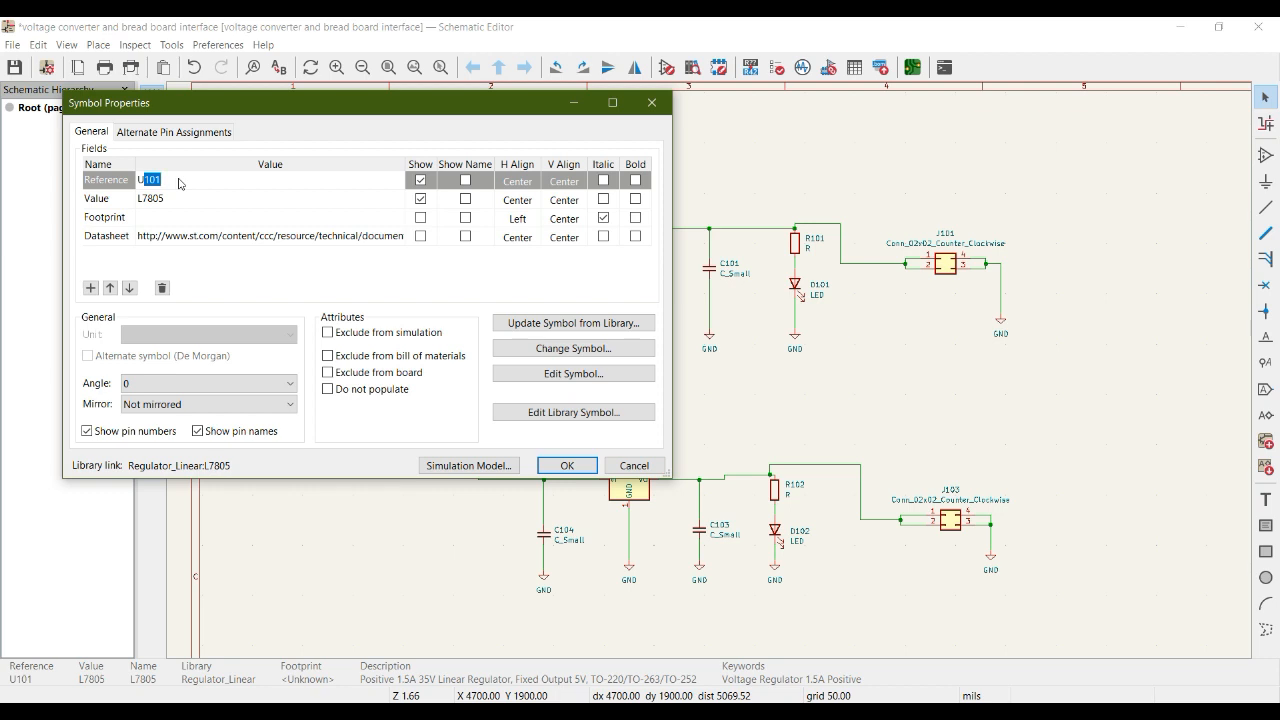
{"action": "type", "text": "25"}
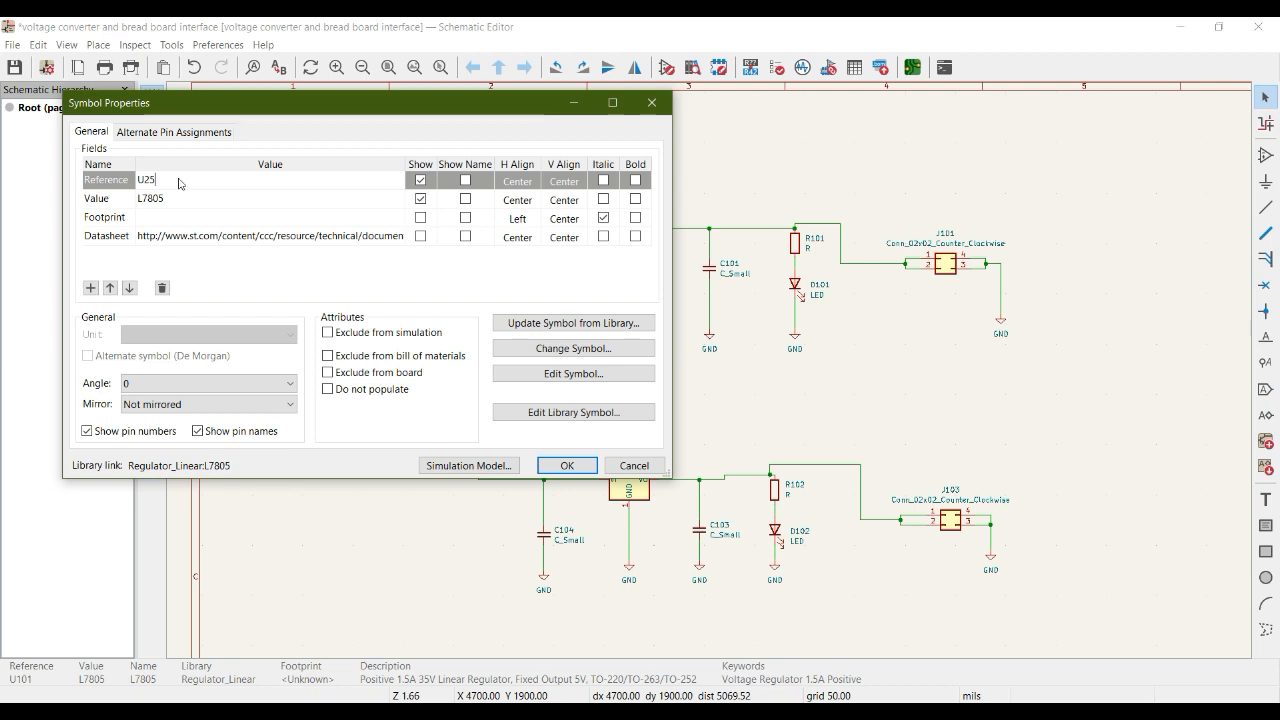
{"action": "left_click", "coordinate": [566, 465]}
{"action": "scroll", "coordinate": [665, 281], "scroll_direction": "up", "scroll_amount": 1}
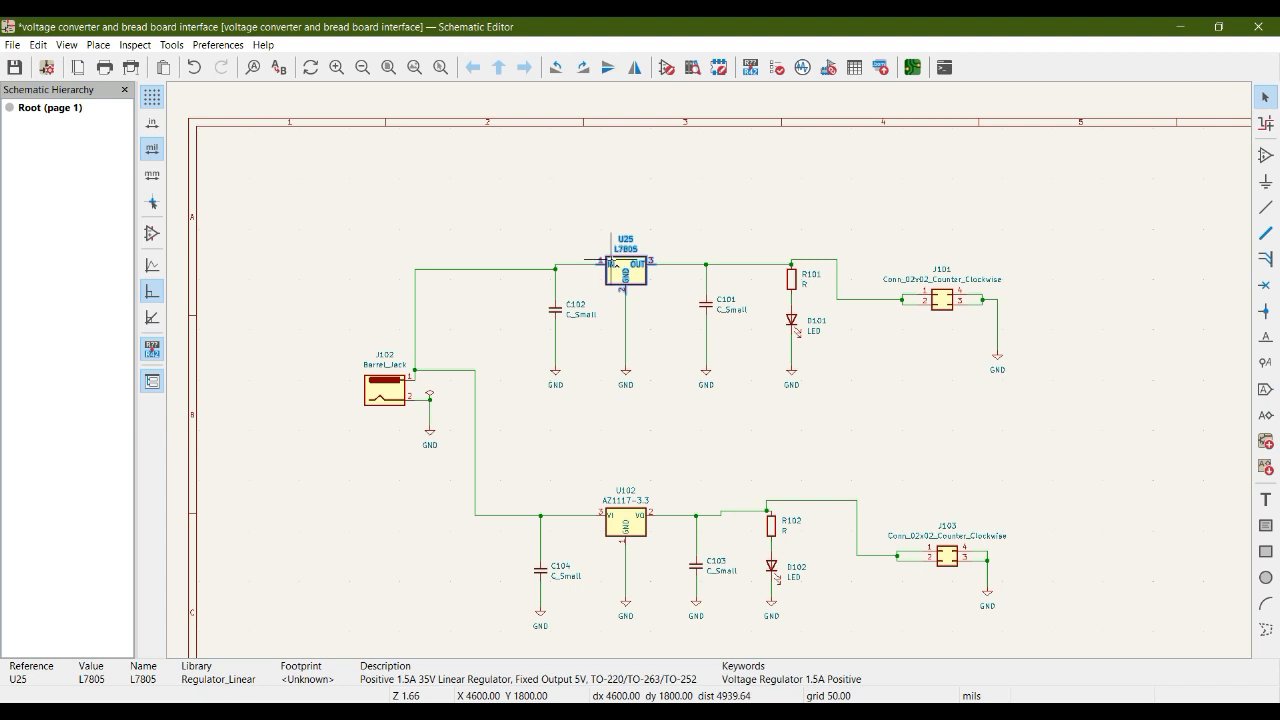
{"action": "scroll", "coordinate": [613, 266], "scroll_direction": "right", "scroll_amount": 2}
{"action": "scroll", "coordinate": [613, 266], "scroll_direction": "left", "scroll_amount": 2}
{"action": "scroll", "coordinate": [643, 262], "scroll_direction": "up", "scroll_amount": 5}
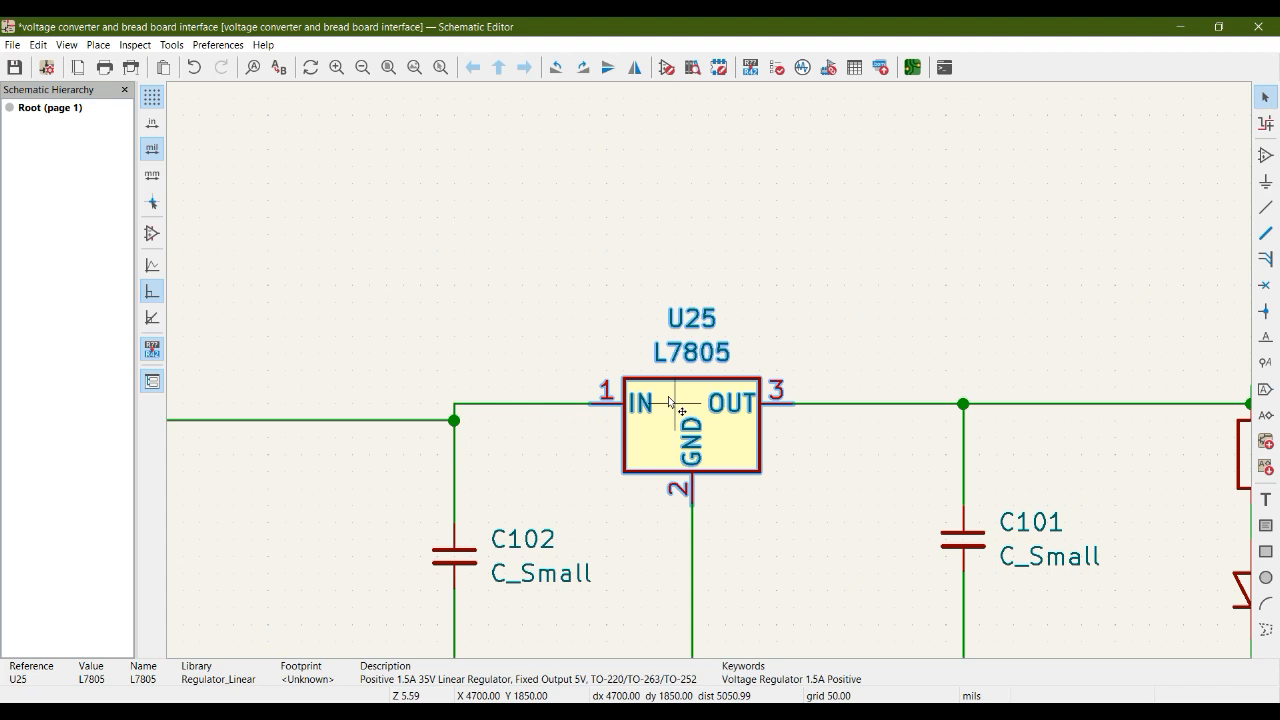
Set the reference designator of the capacitor at the L7805 regulator's input to C25.
{"action": "scroll", "coordinate": [668, 396], "scroll_direction": "down", "scroll_amount": 6}
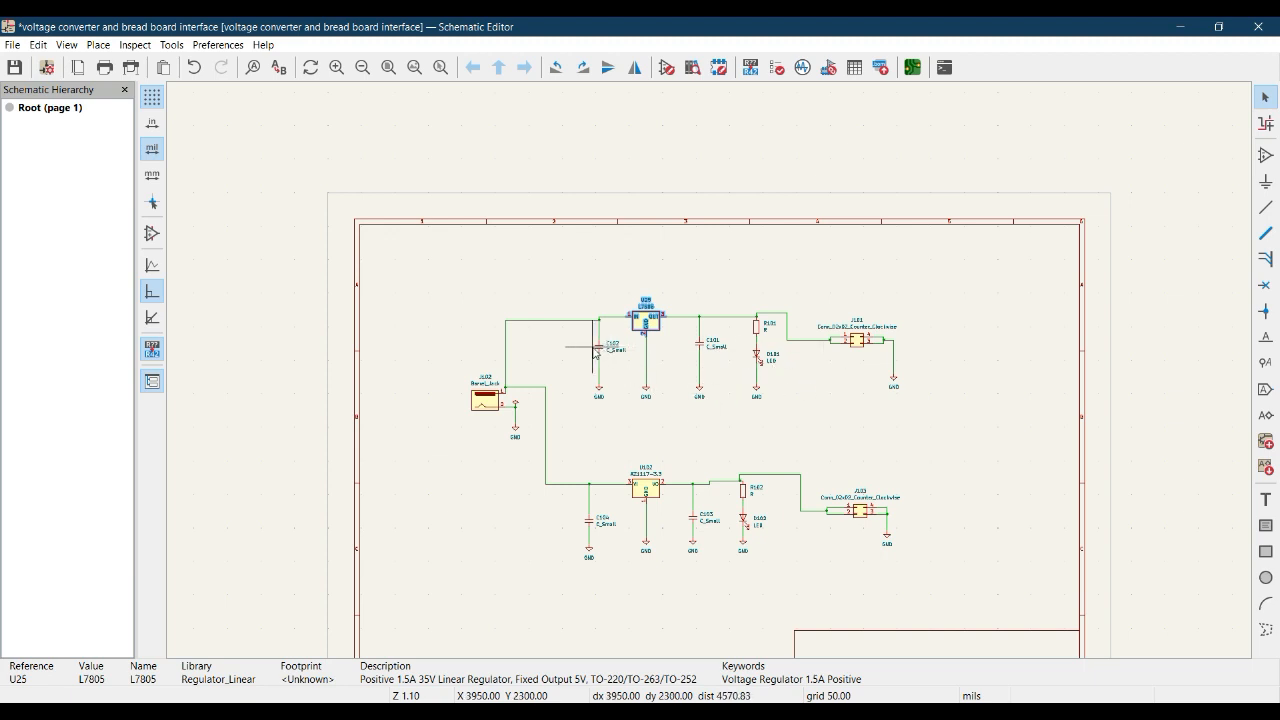
{"action": "left_click", "coordinate": [598, 348]}
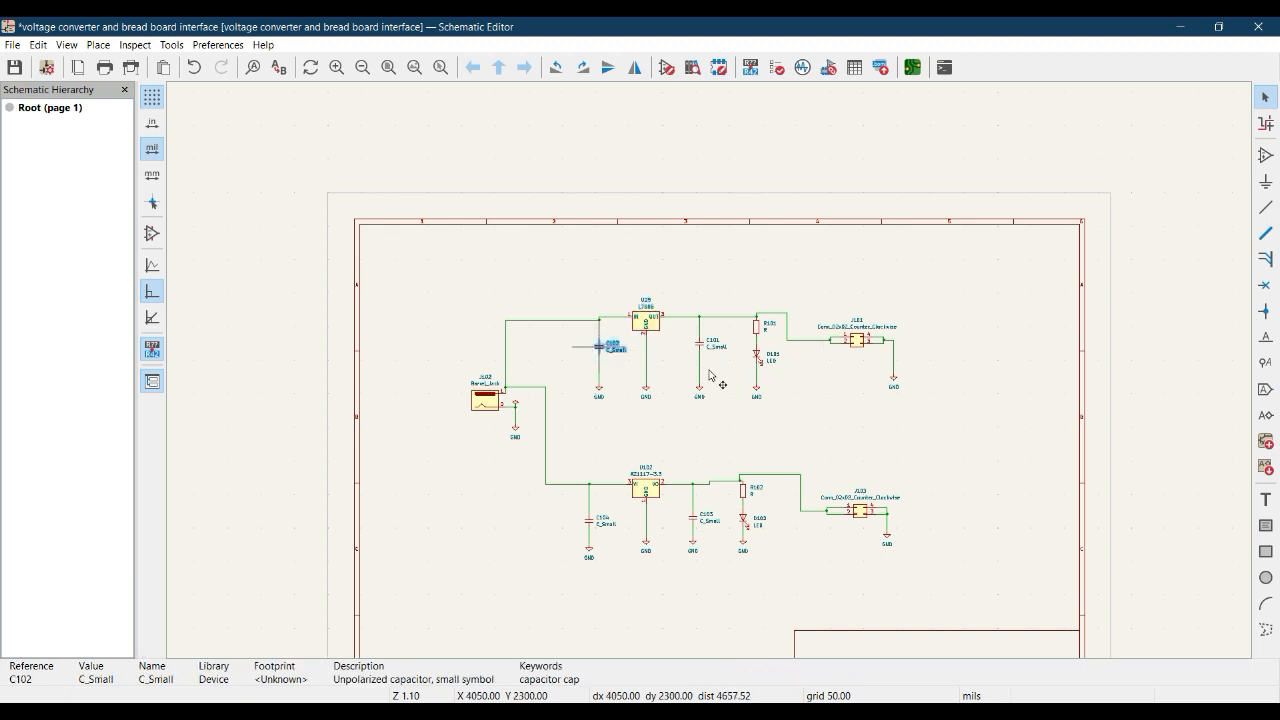
{"action": "scroll", "coordinate": [709, 371], "scroll_direction": "up", "scroll_amount": 6}
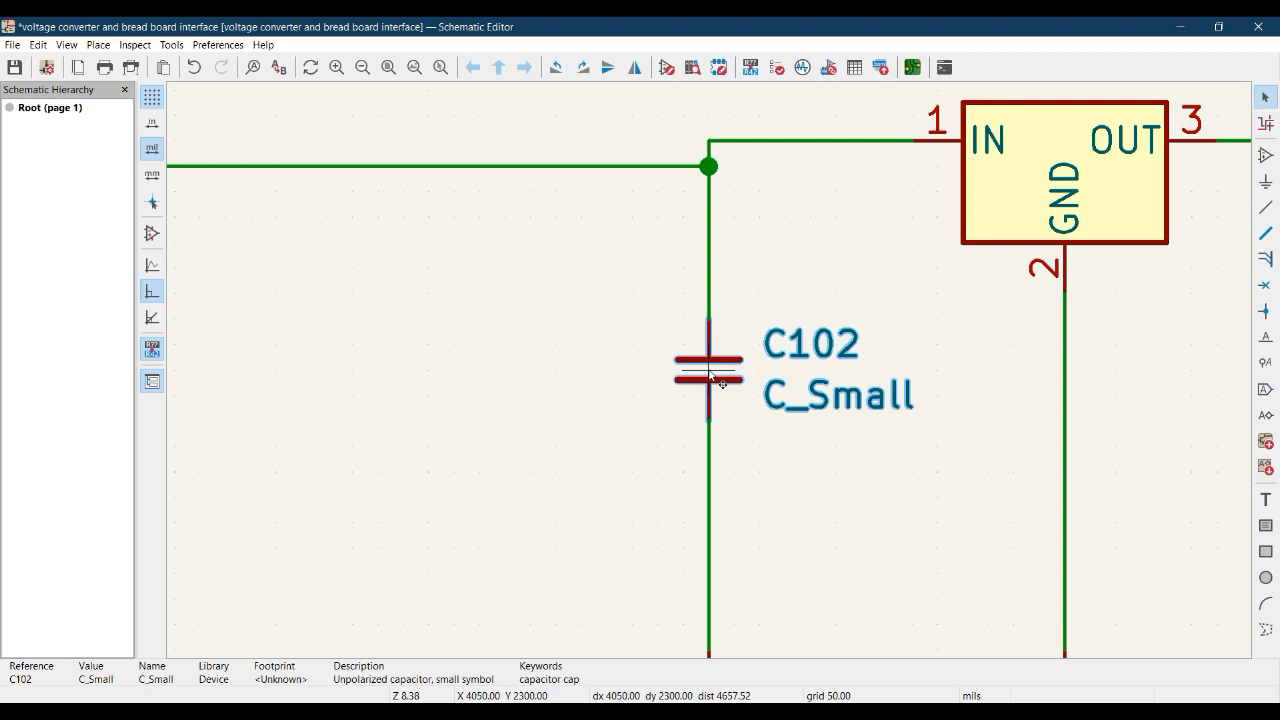
{"action": "double_click", "coordinate": [709, 373]}
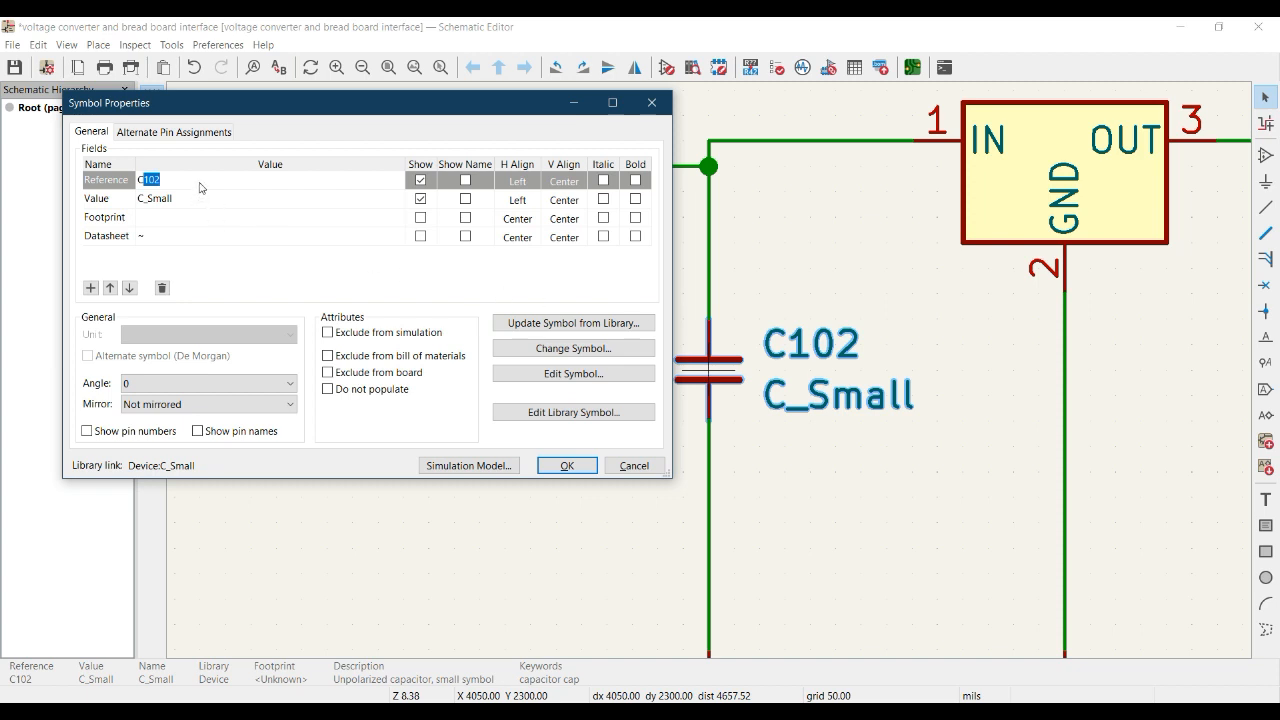
{"action": "type", "text": "25"}
{"action": "left_click", "coordinate": [161, 180]}
{"action": "left_click", "coordinate": [565, 465]}
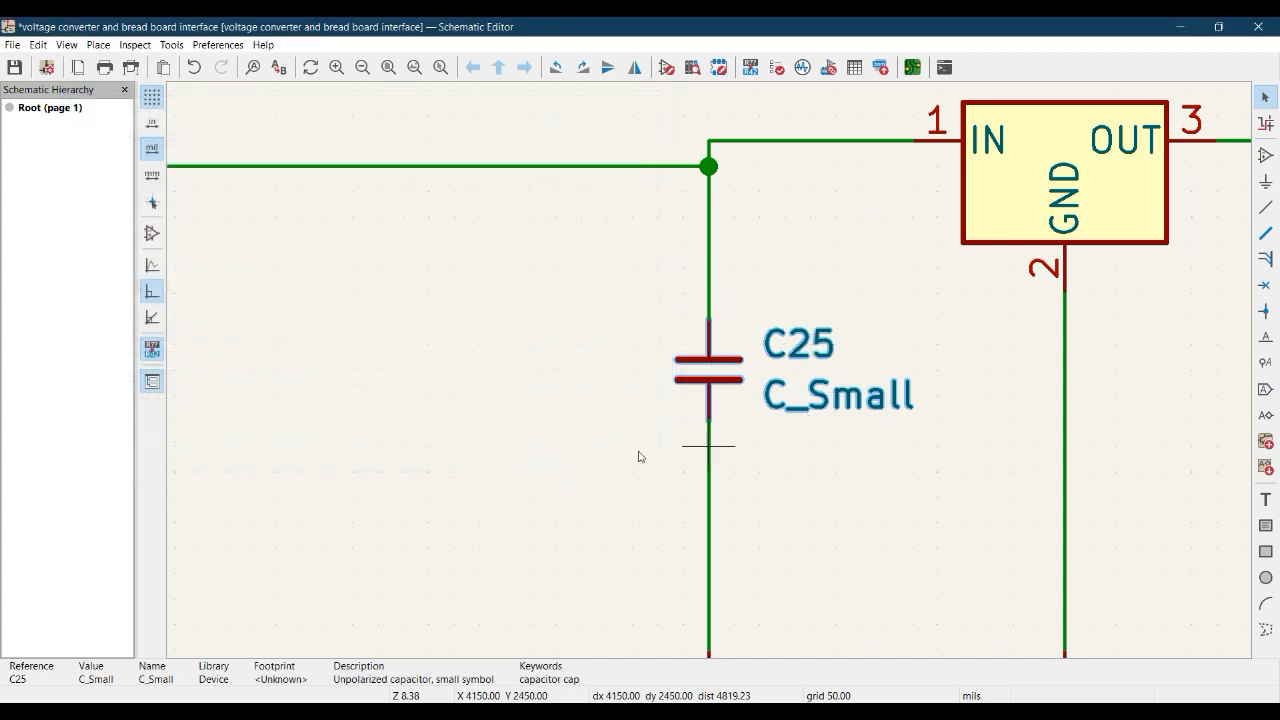
Re-annotate the current sheet with existing annotations reset and numbering at first free after sheet number X 100, and check the regulator's reference.
{"action": "scroll", "coordinate": [690, 385], "scroll_direction": "down", "scroll_amount": 5}
{"action": "middle_click_drag", "start_coordinate": [897, 420], "coordinate": [632, 270]}
{"action": "middle_click_drag", "start_coordinate": [631, 395], "coordinate": [695, 393]}
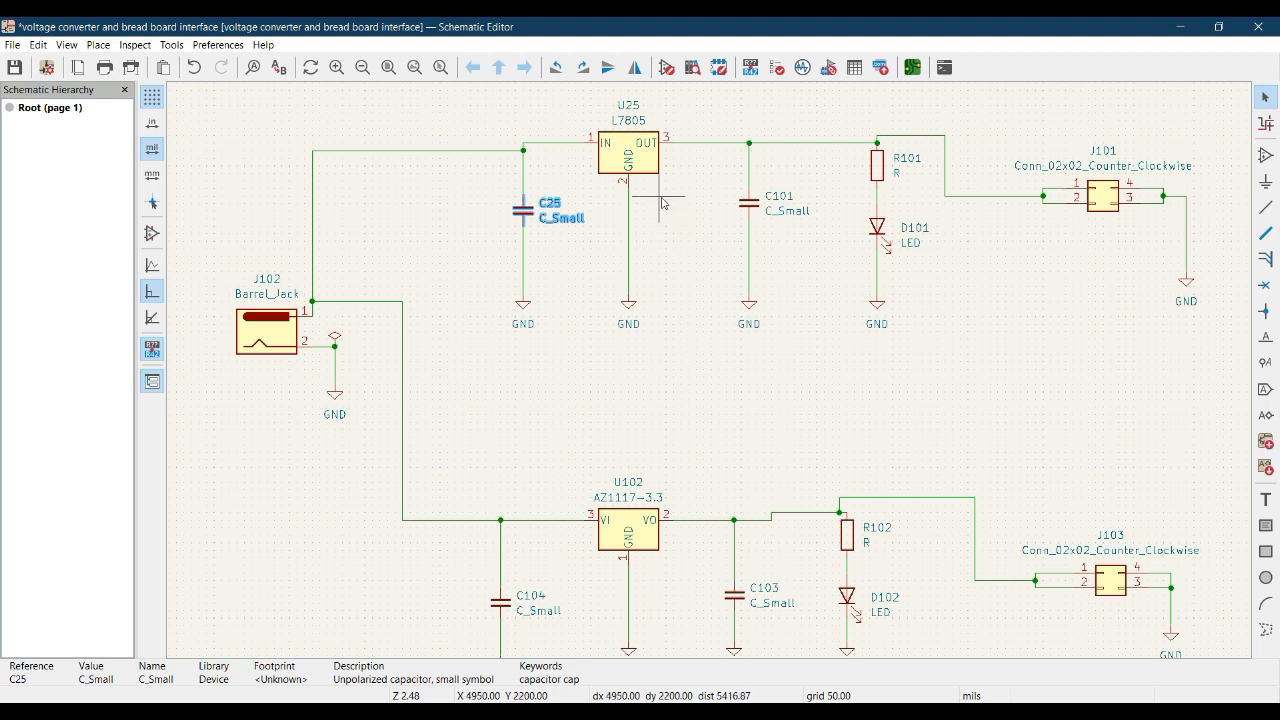
{"action": "left_click", "coordinate": [629, 150]}
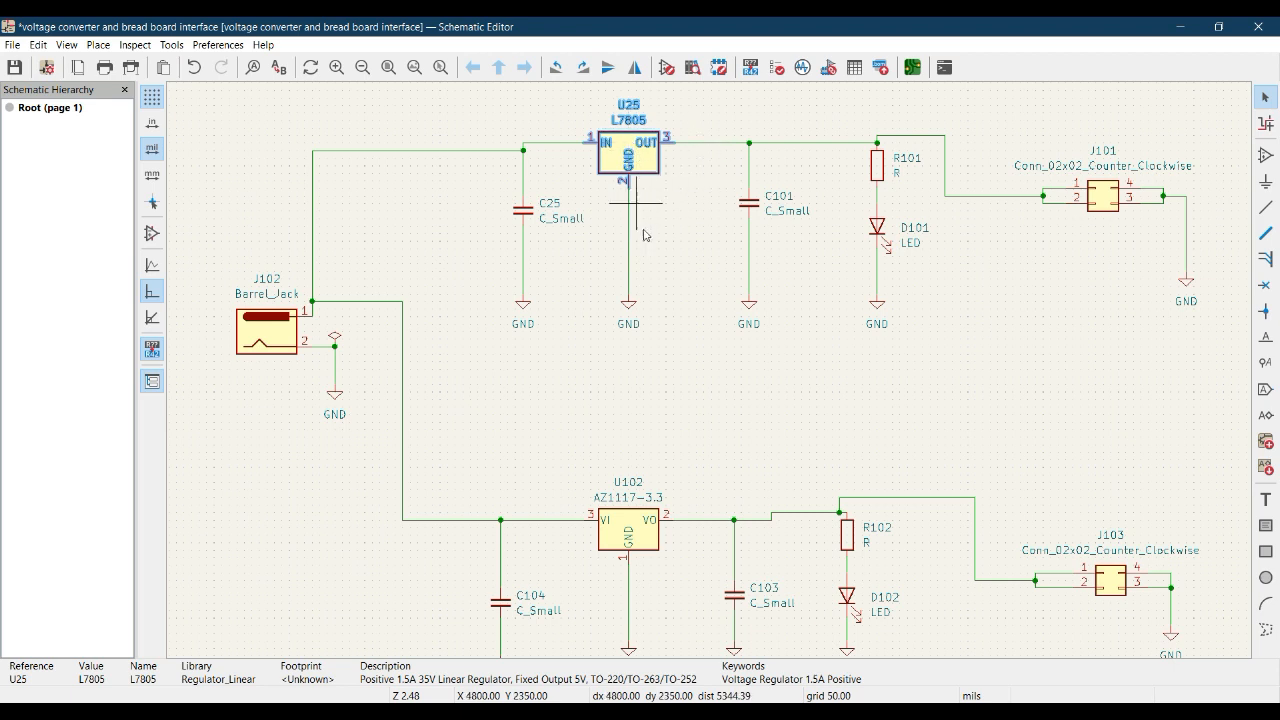
{"action": "middle_click_drag", "start_coordinate": [660, 256], "coordinate": [677, 277]}
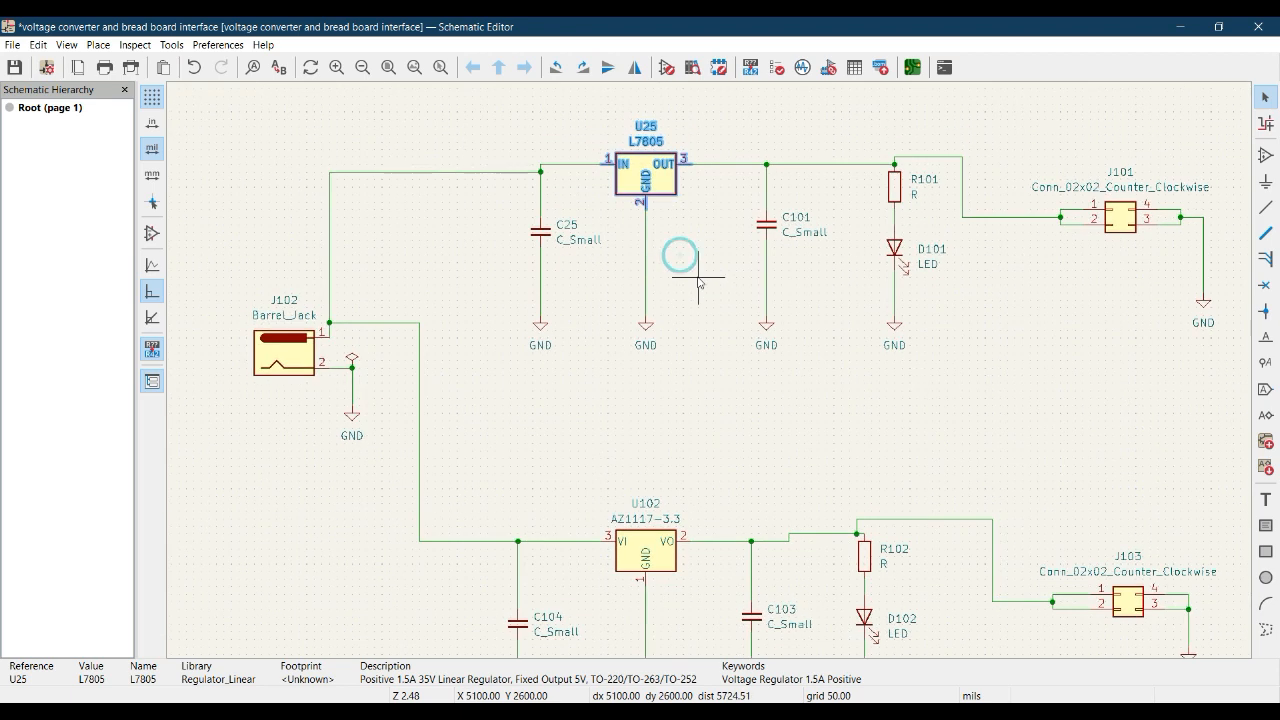
{"action": "left_click", "coordinate": [752, 67]}
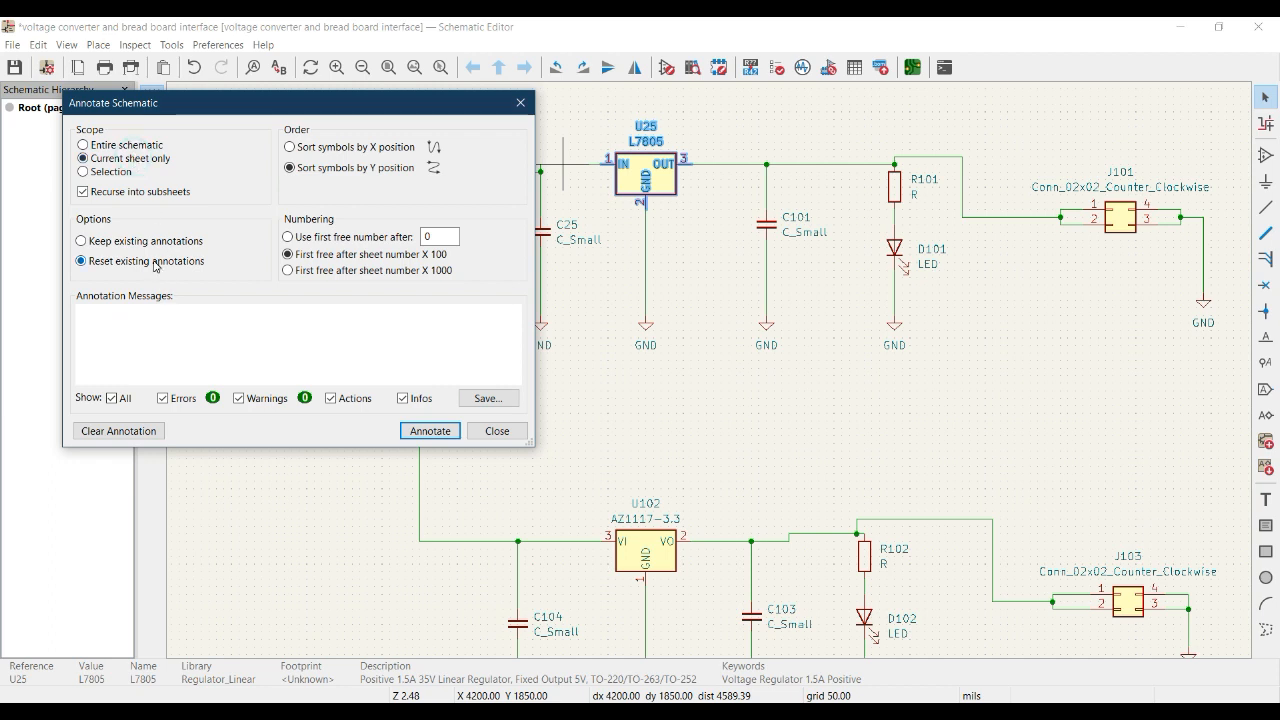
{"action": "left_click", "coordinate": [440, 257]}
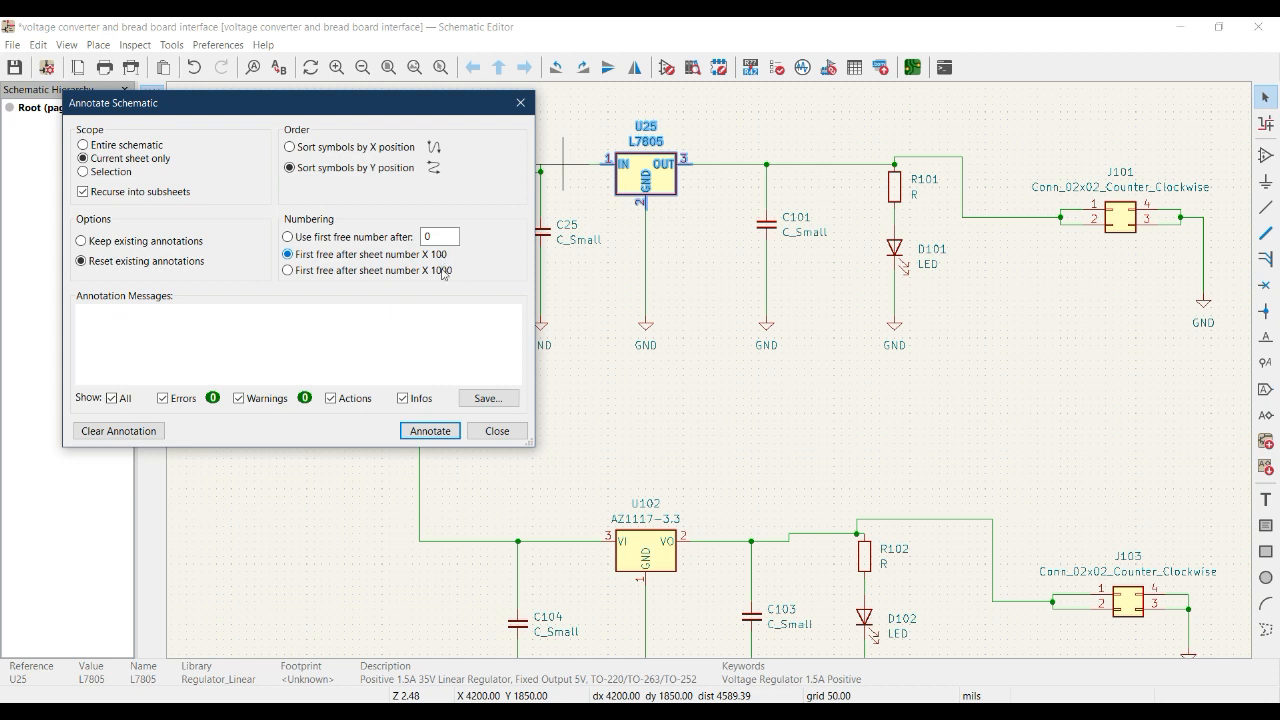
{"action": "left_click", "coordinate": [430, 431]}
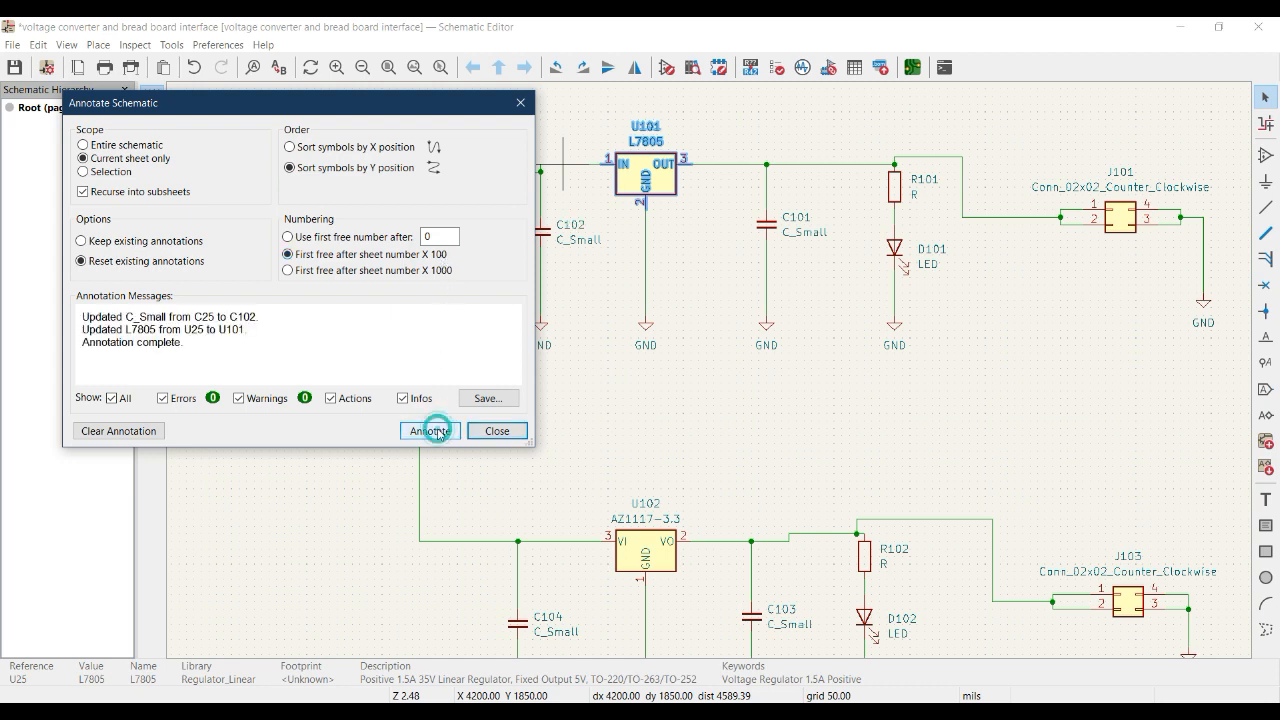
{"action": "middle_click_drag", "start_coordinate": [593, 388], "coordinate": [773, 425]}
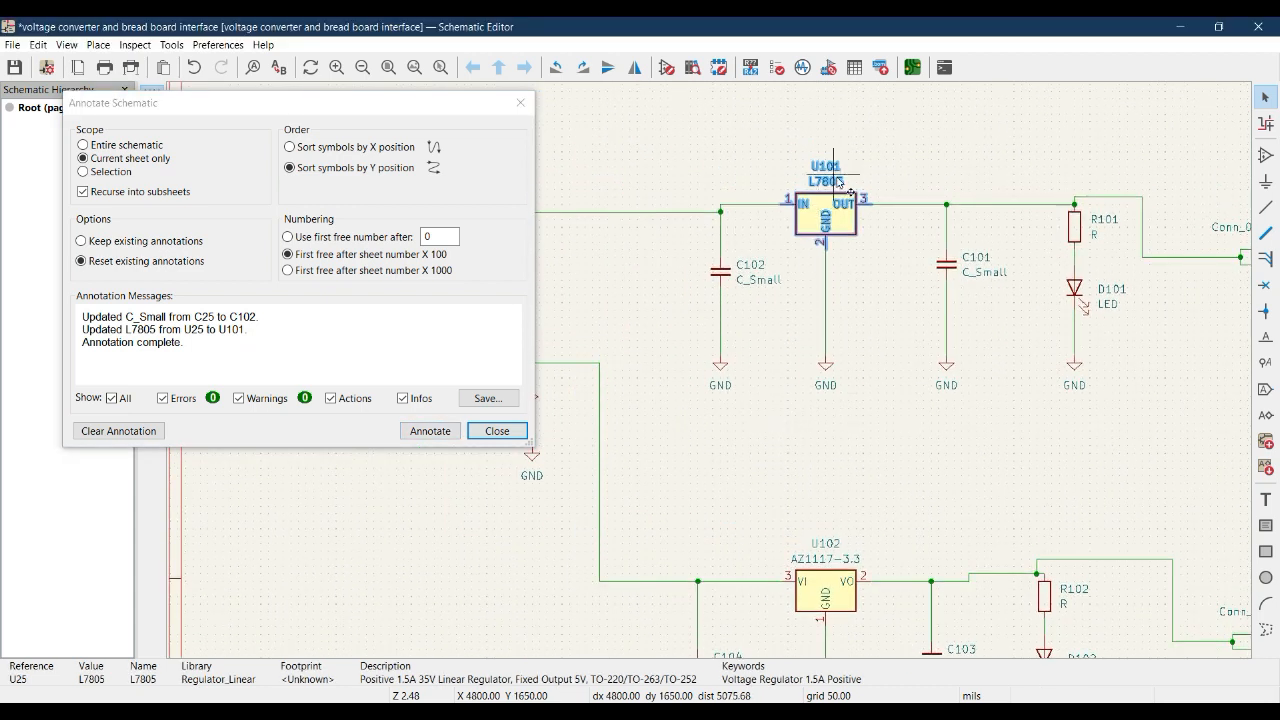
{"action": "left_click", "coordinate": [810, 218]}
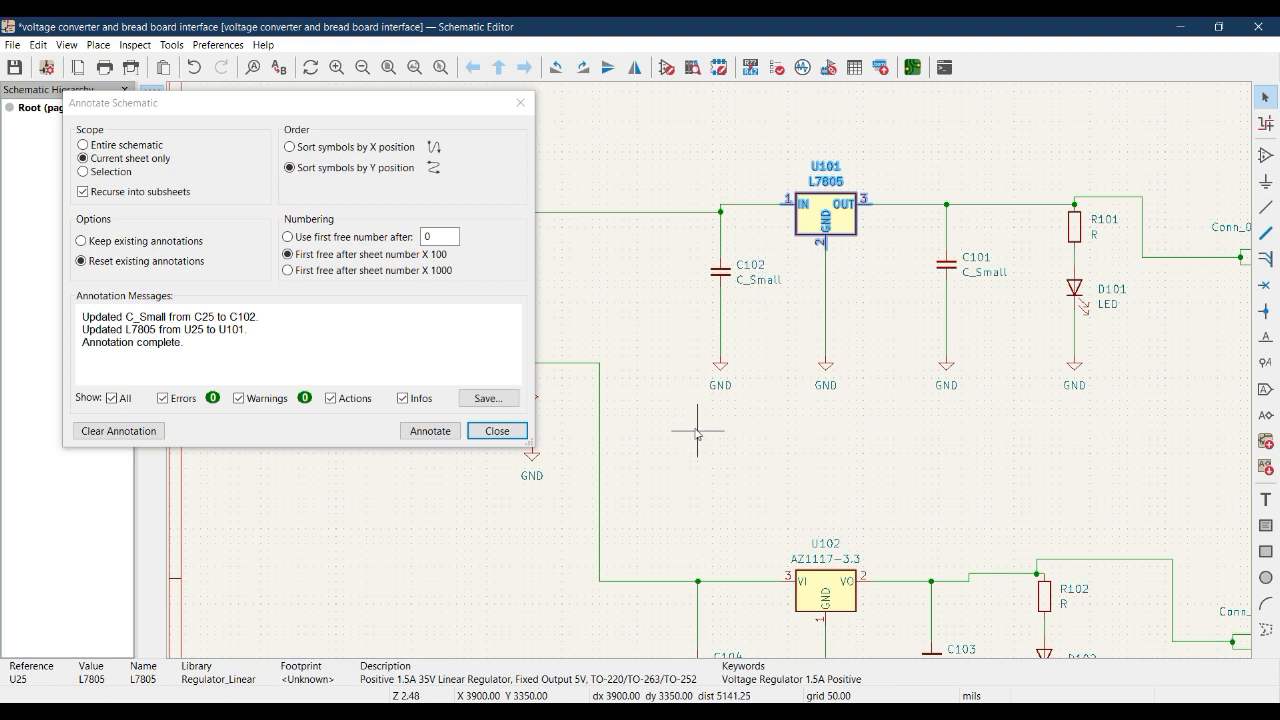
{"action": "left_click", "coordinate": [498, 441]}
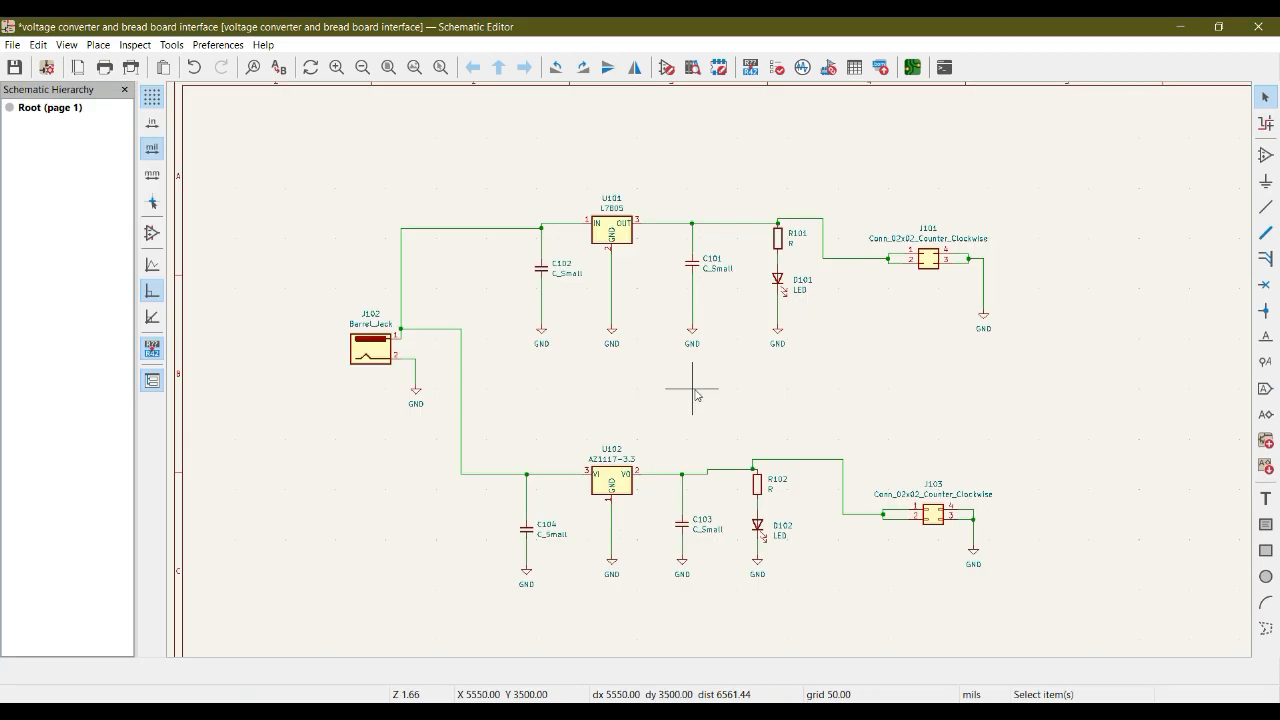